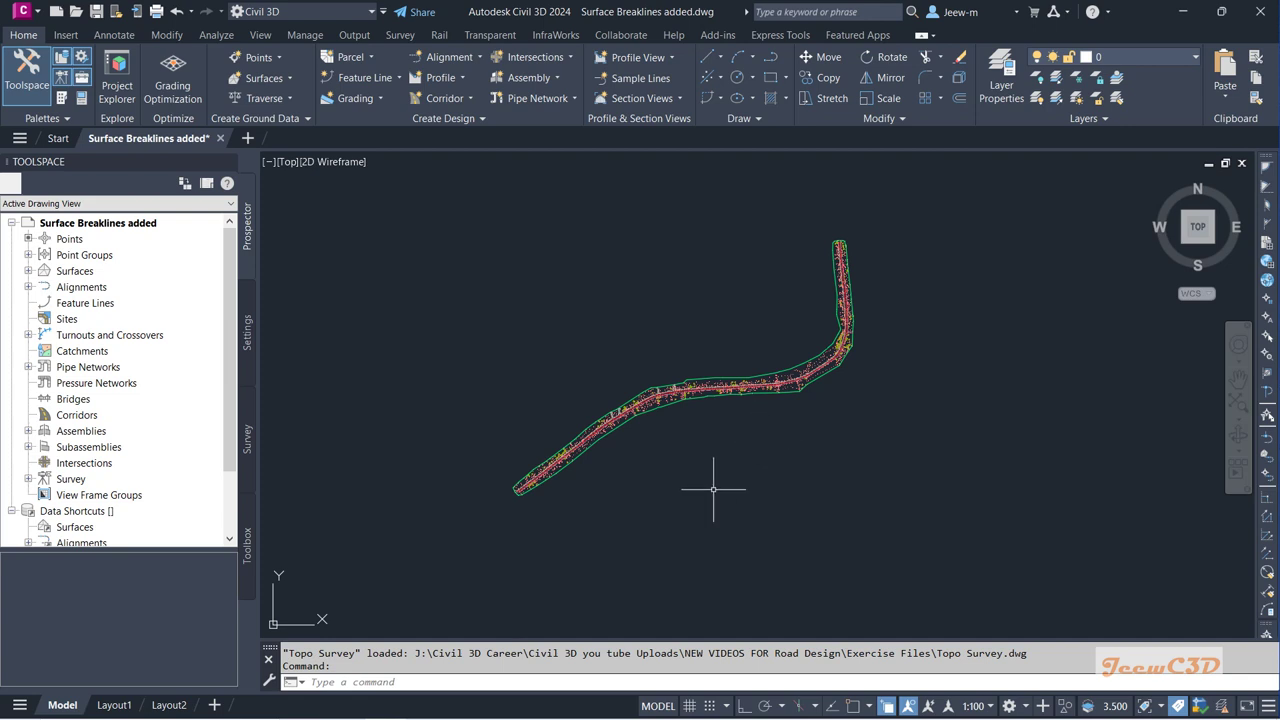
- Pan and zoom so the whole road corridor sits centred in the view
mouse_move(700, 480)
middle_mouse_down()
mouse_move(734, 490)
mouse_move(643, 540)
middle_mouse_up()
scroll(645, 522, "up", 3)
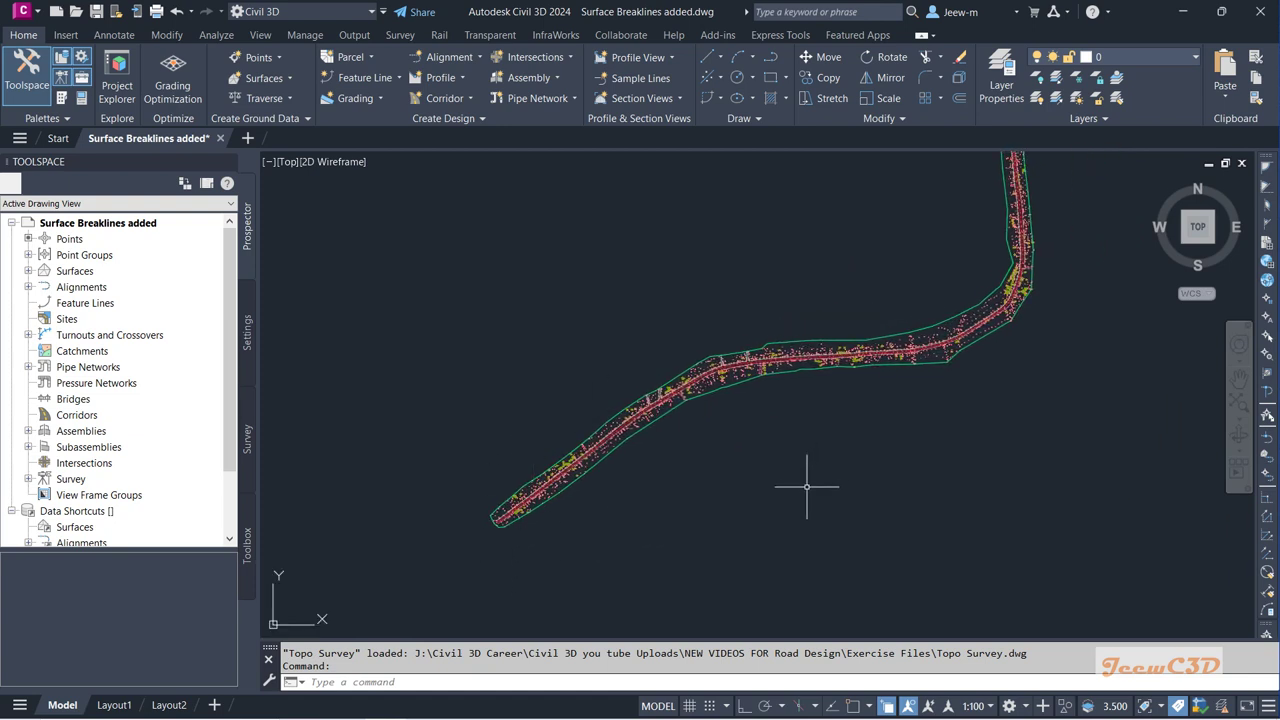
scroll(801, 500, "down", 2)
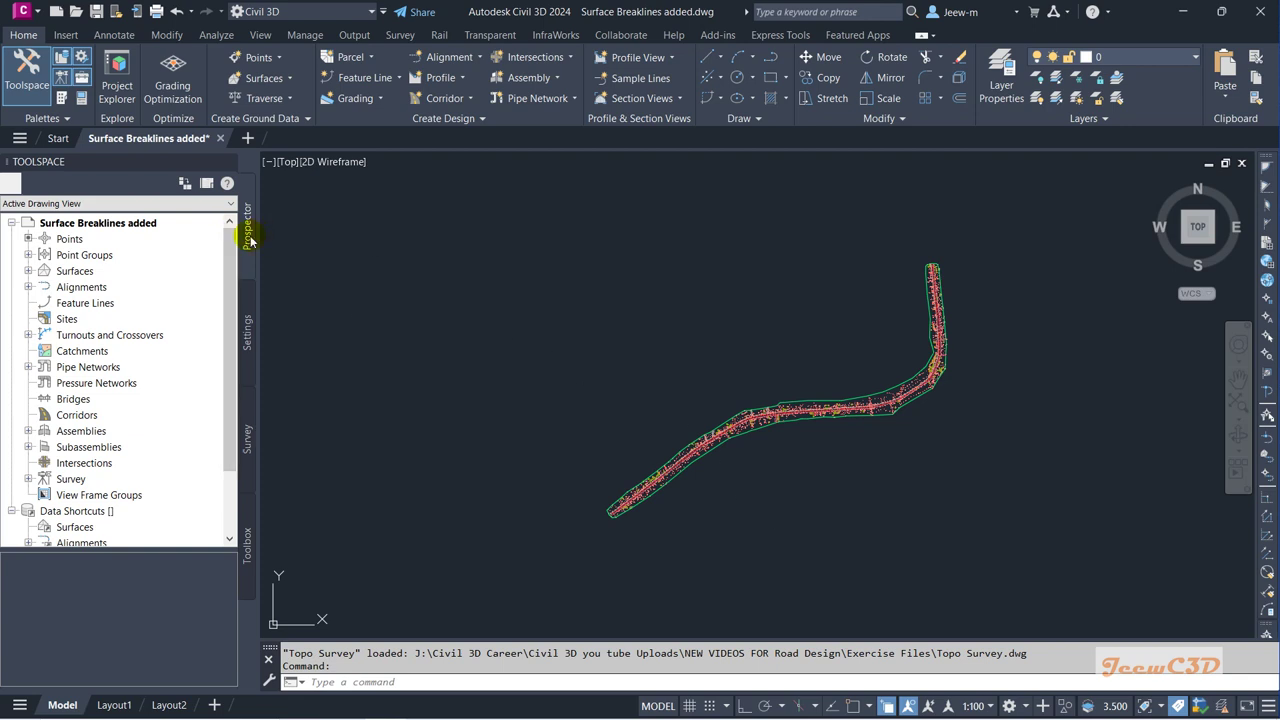
- Open Properties for the _All Points group (3794 points) under Prospector's Point Groups
left_click(28, 255)
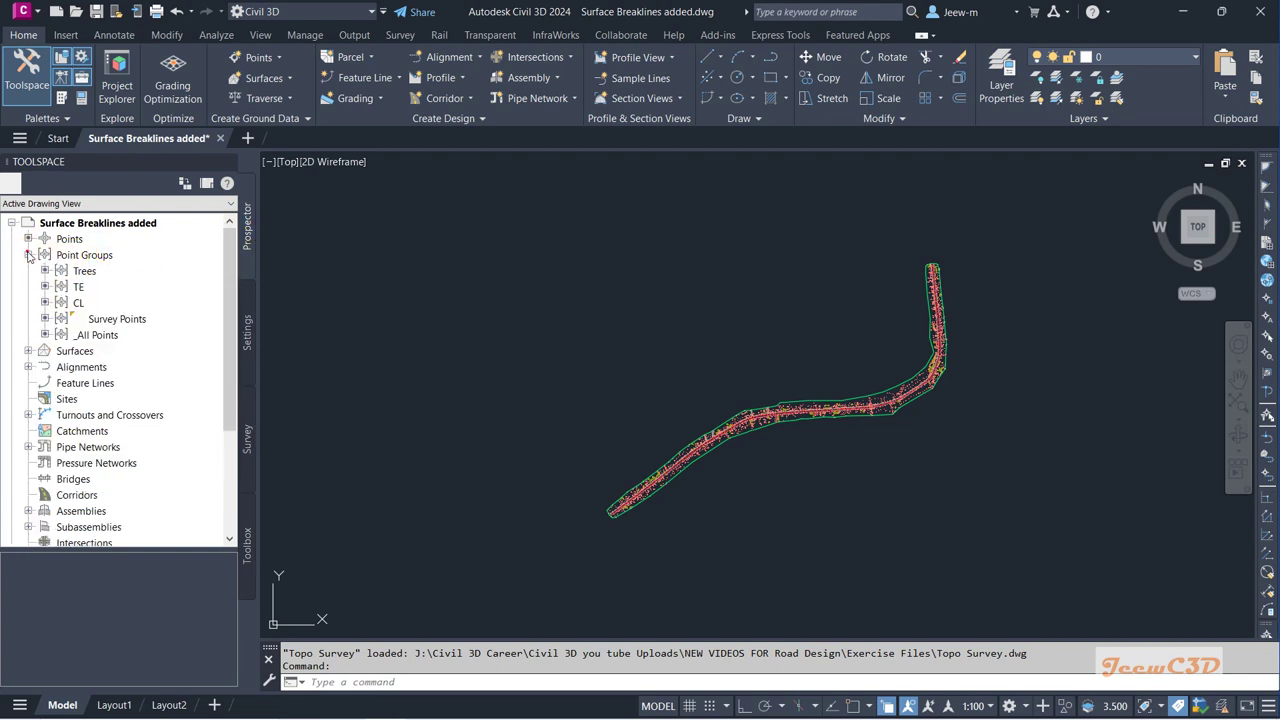
left_click(80, 258)
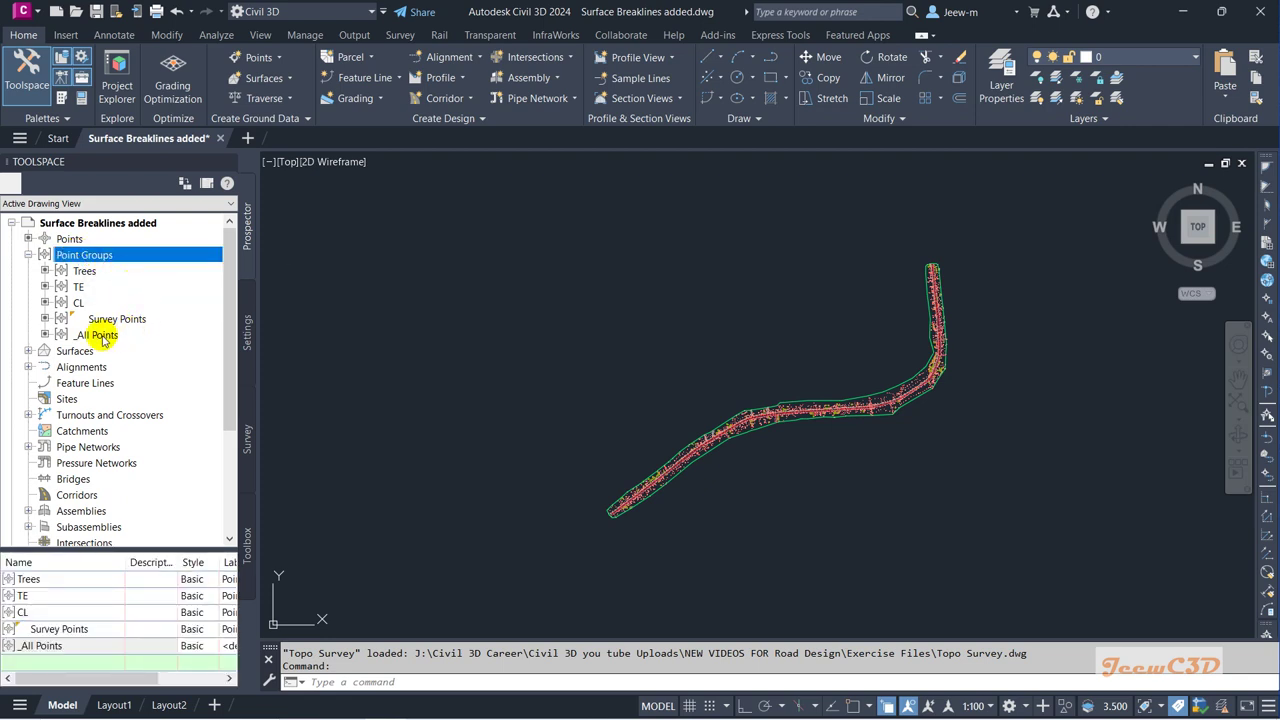
left_click(103, 336)
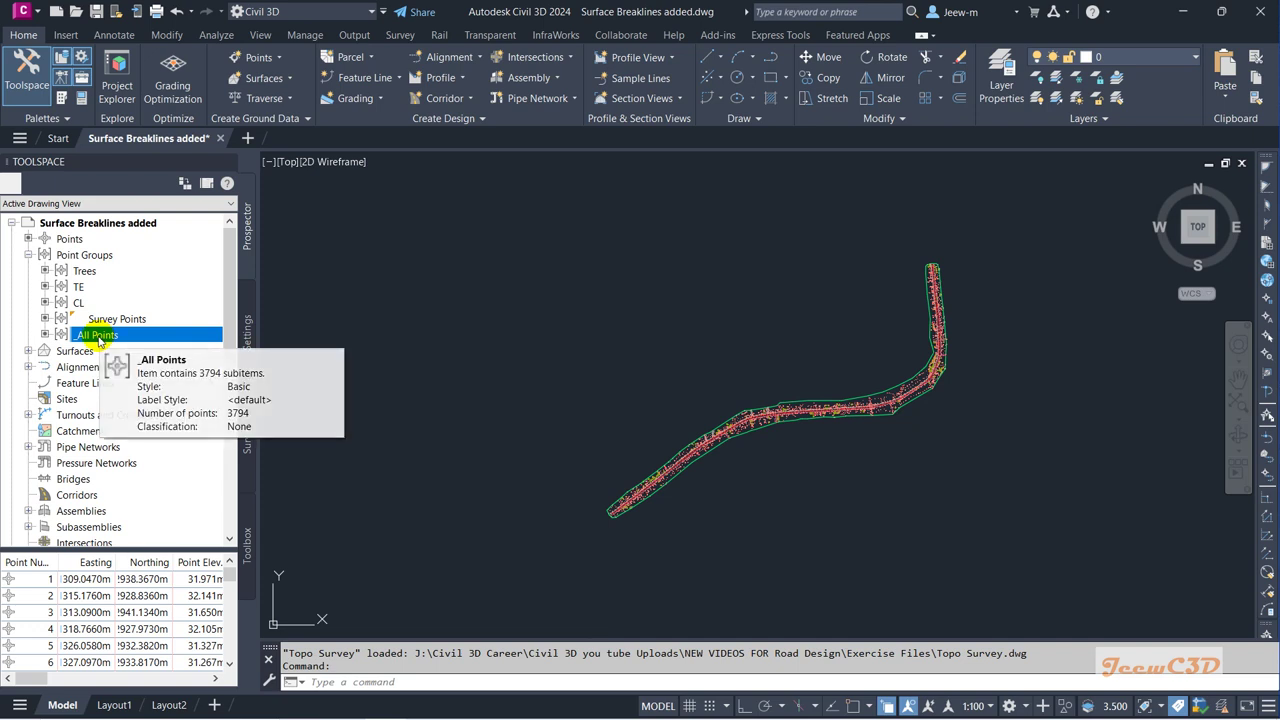
right_click(100, 340)
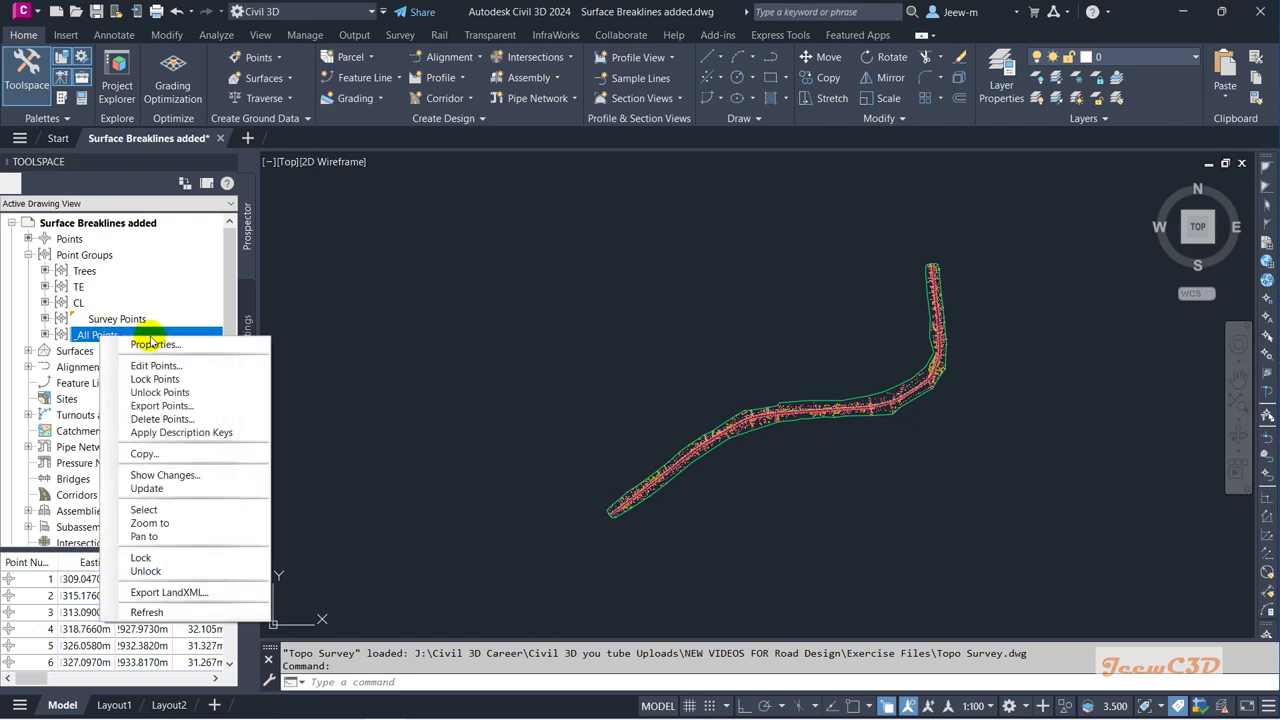
left_click(157, 345)
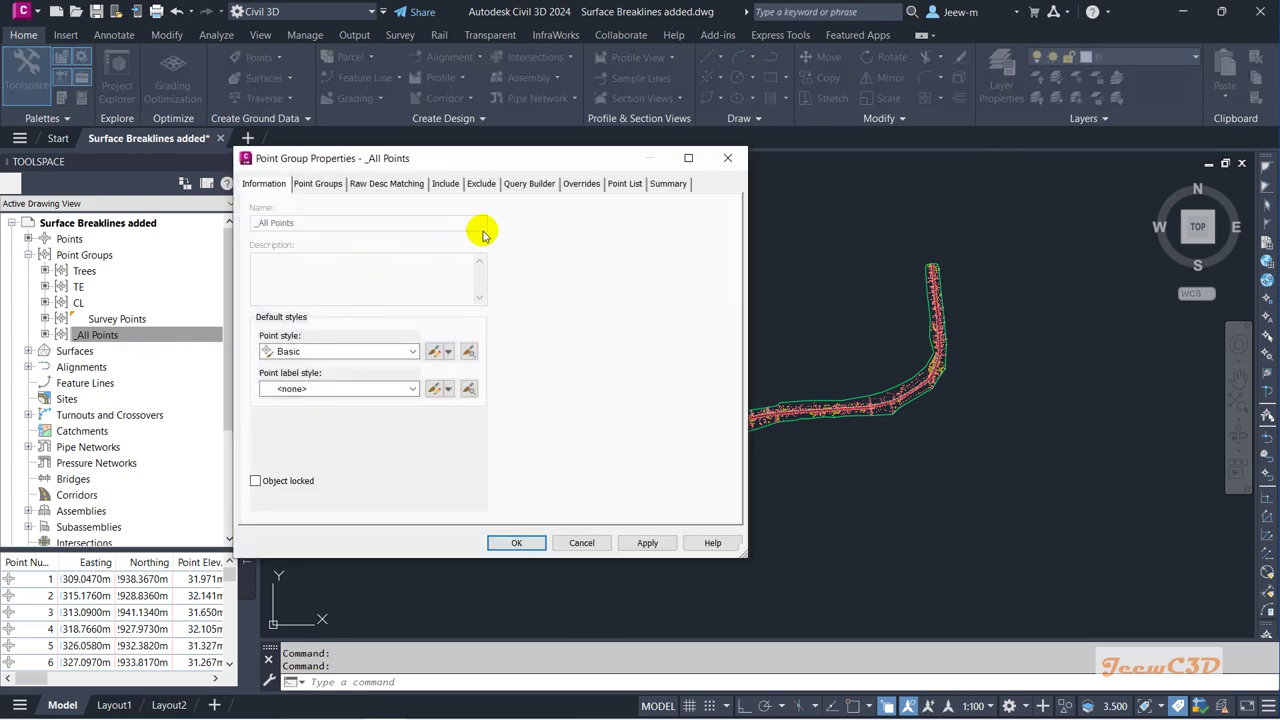
- Enable the Style and Point Label Style overrides on _All Points, set to <none>, and apply
left_click(593, 191)
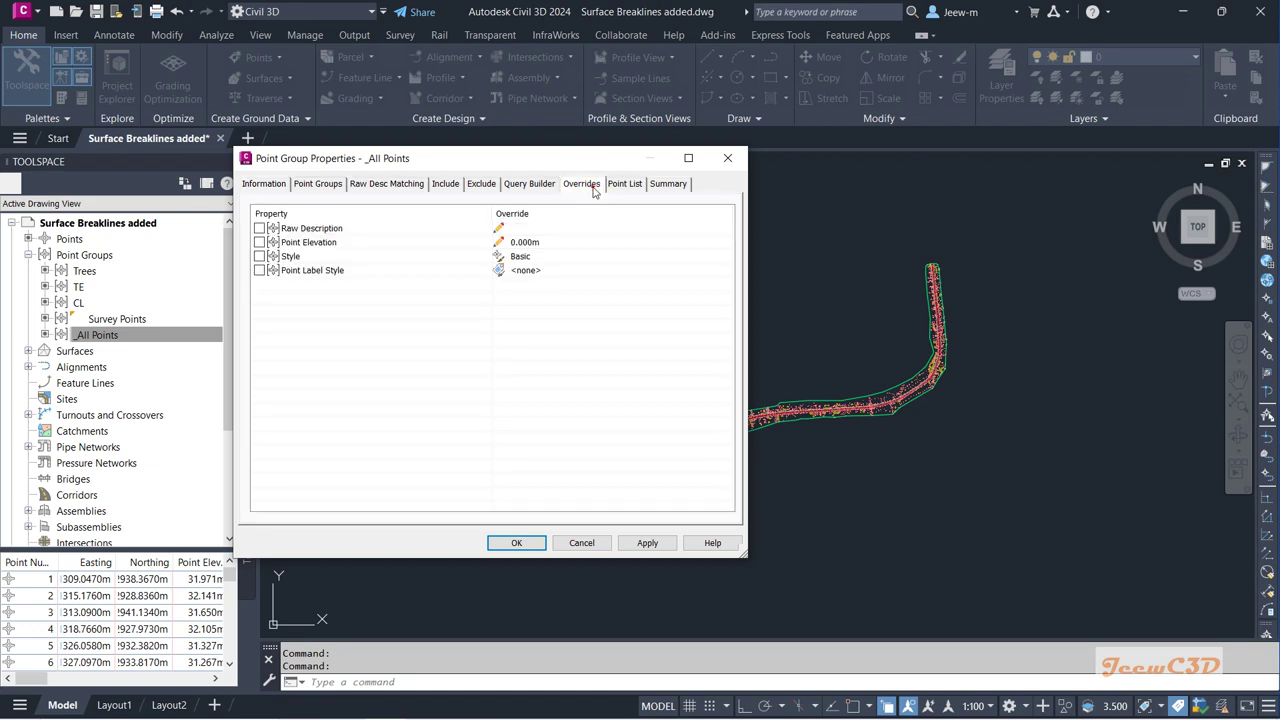
left_click(260, 256)
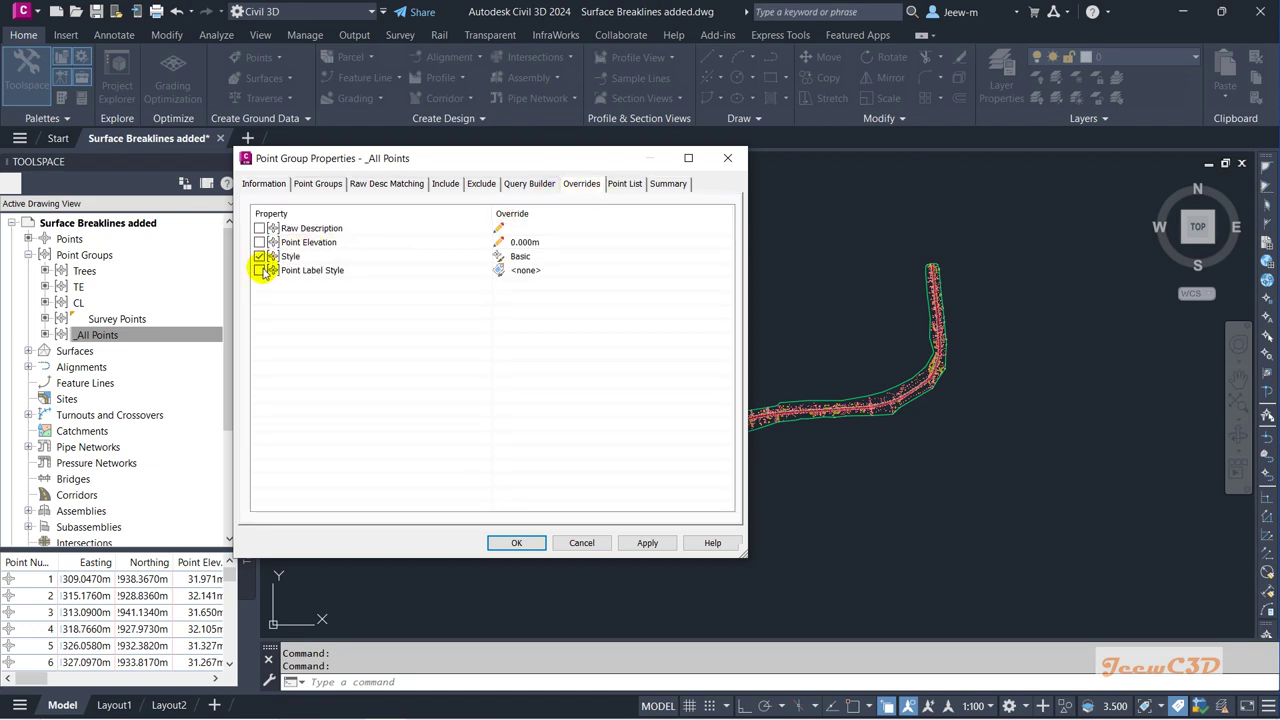
left_click(260, 270)
left_click(530, 261)
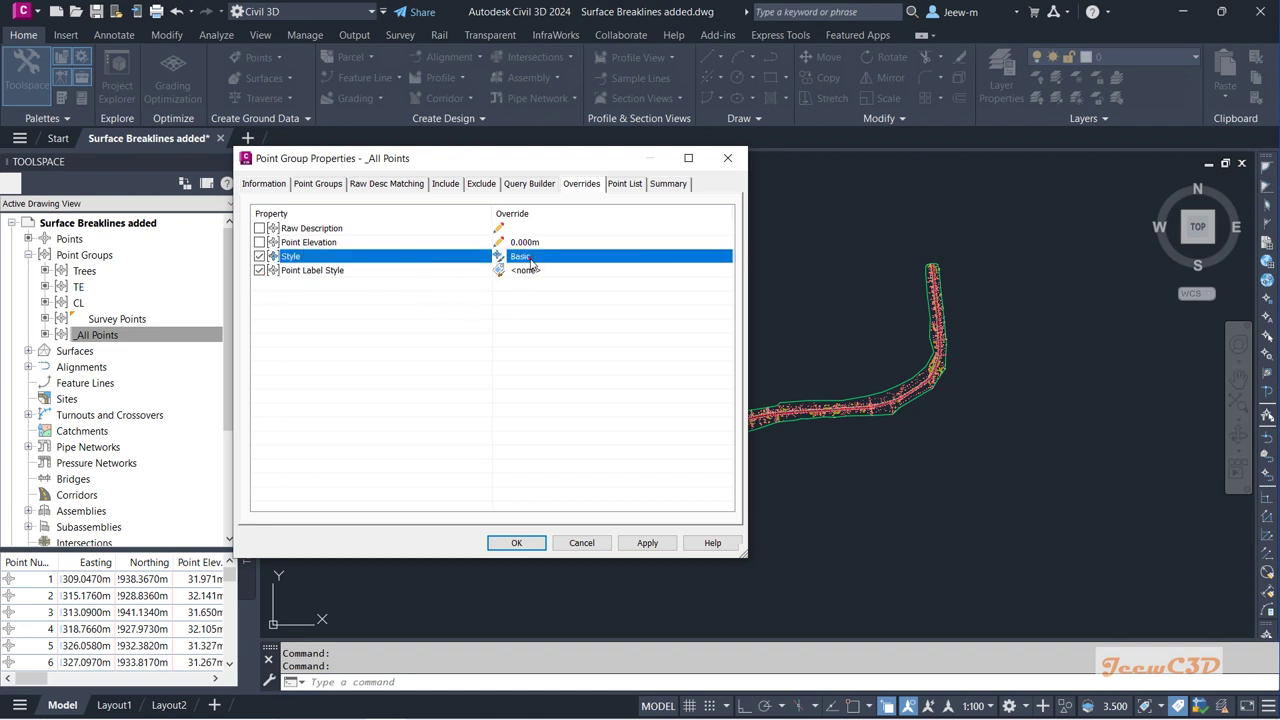
left_click(610, 316)
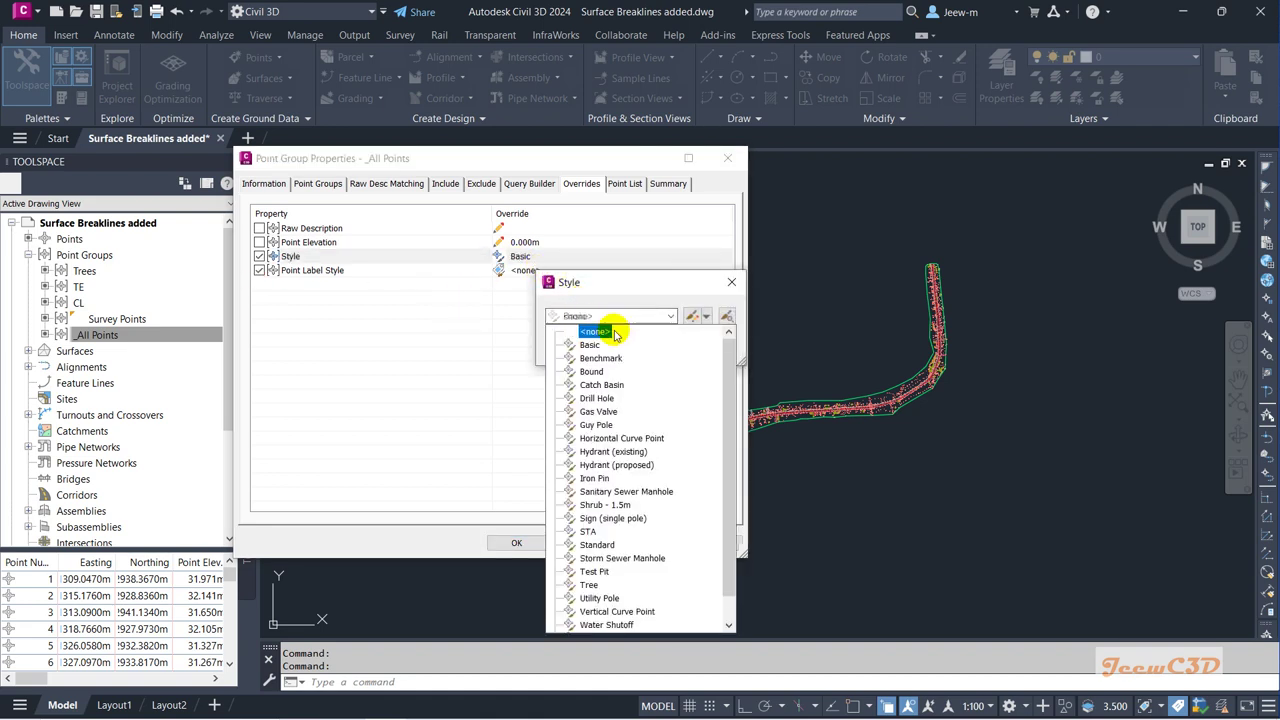
left_click(595, 331)
left_click(660, 345)
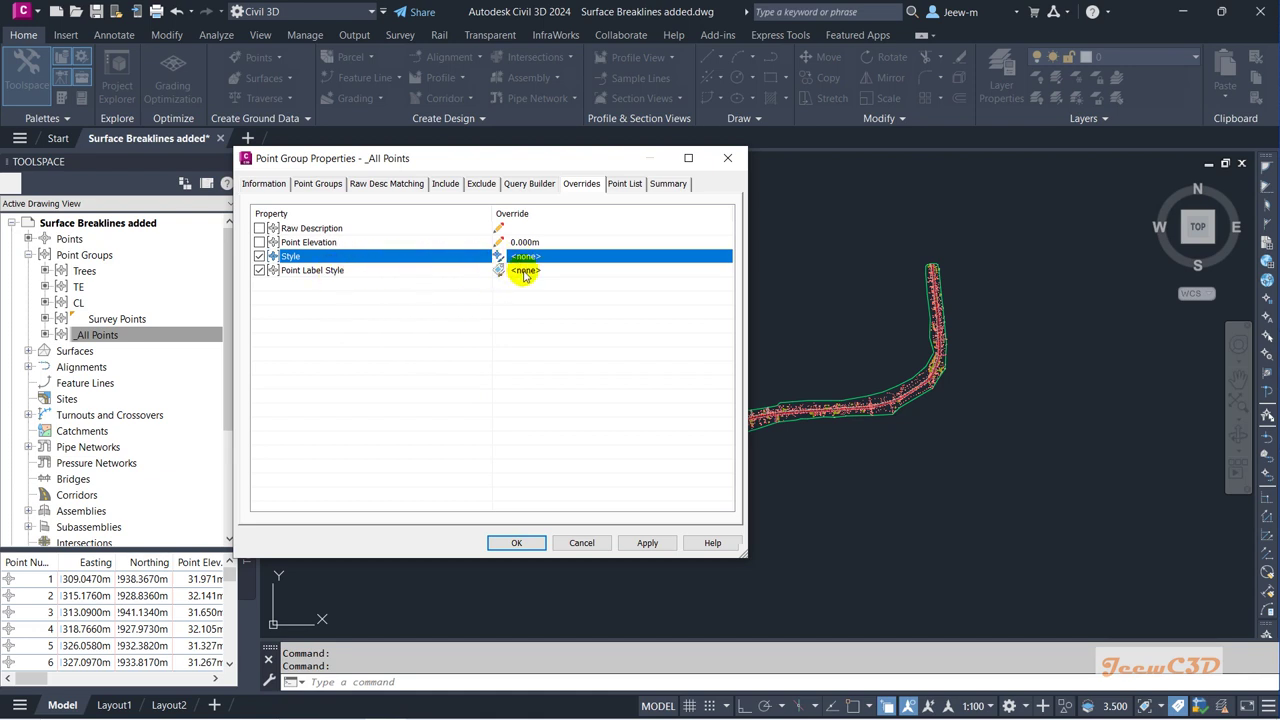
left_click(321, 186)
left_click(265, 184)
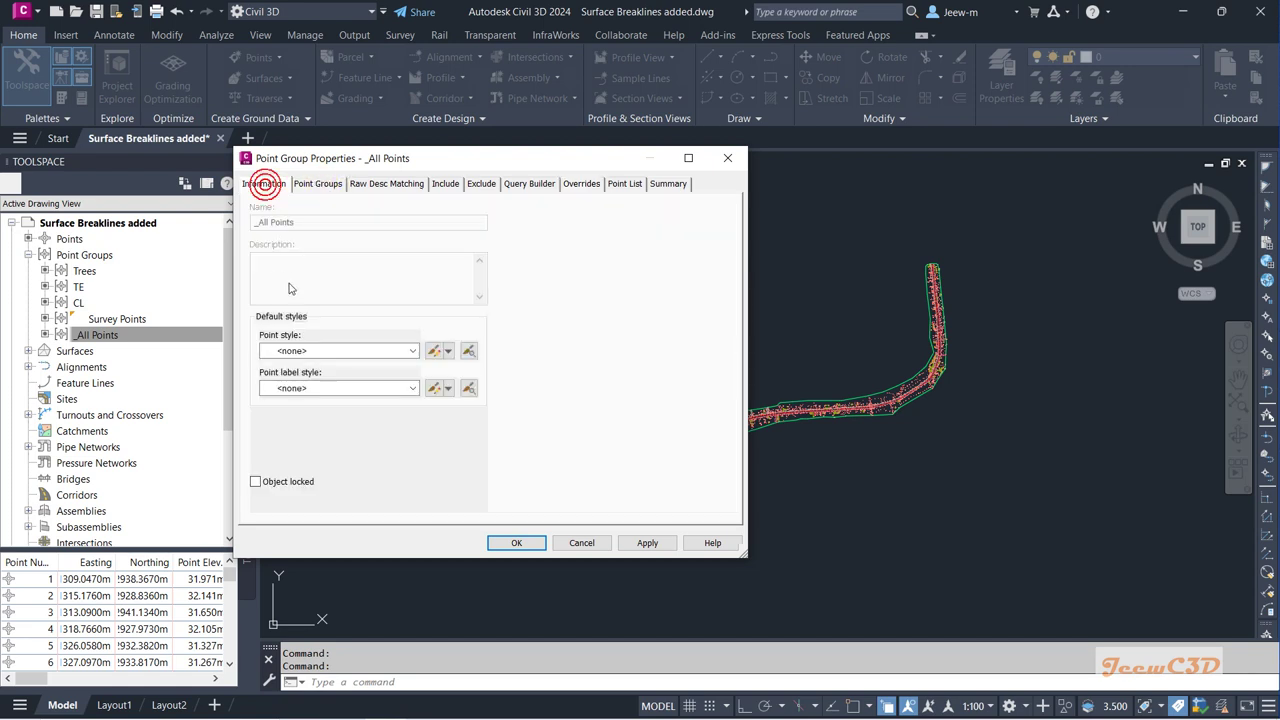
left_click(589, 188)
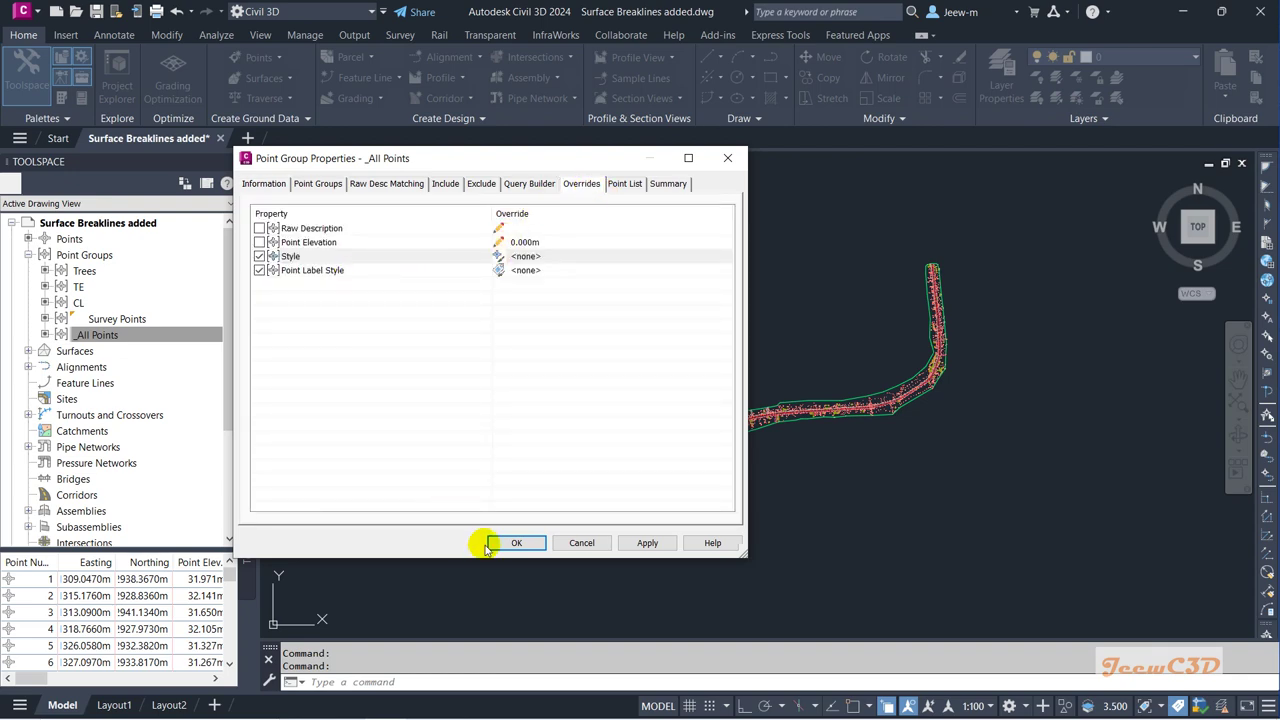
left_click(516, 543)
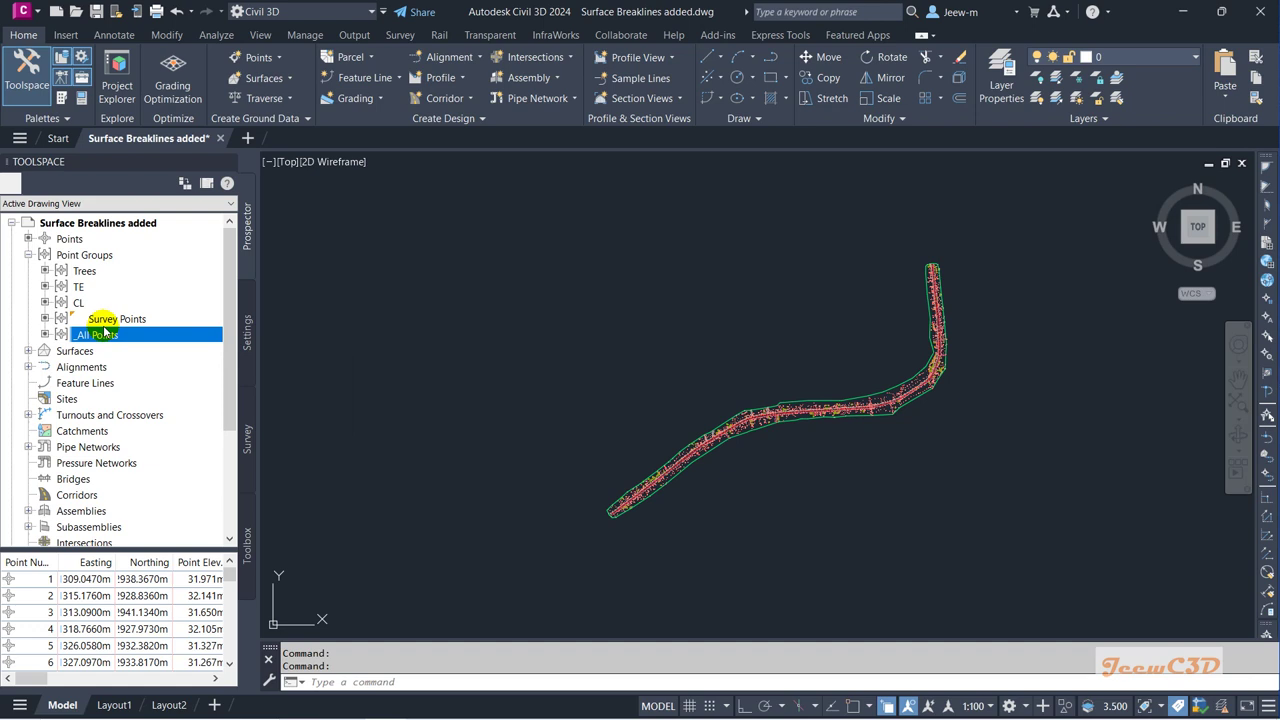
- Move _All Points to the top of the Point Groups display order and apply it
left_click(100, 256)
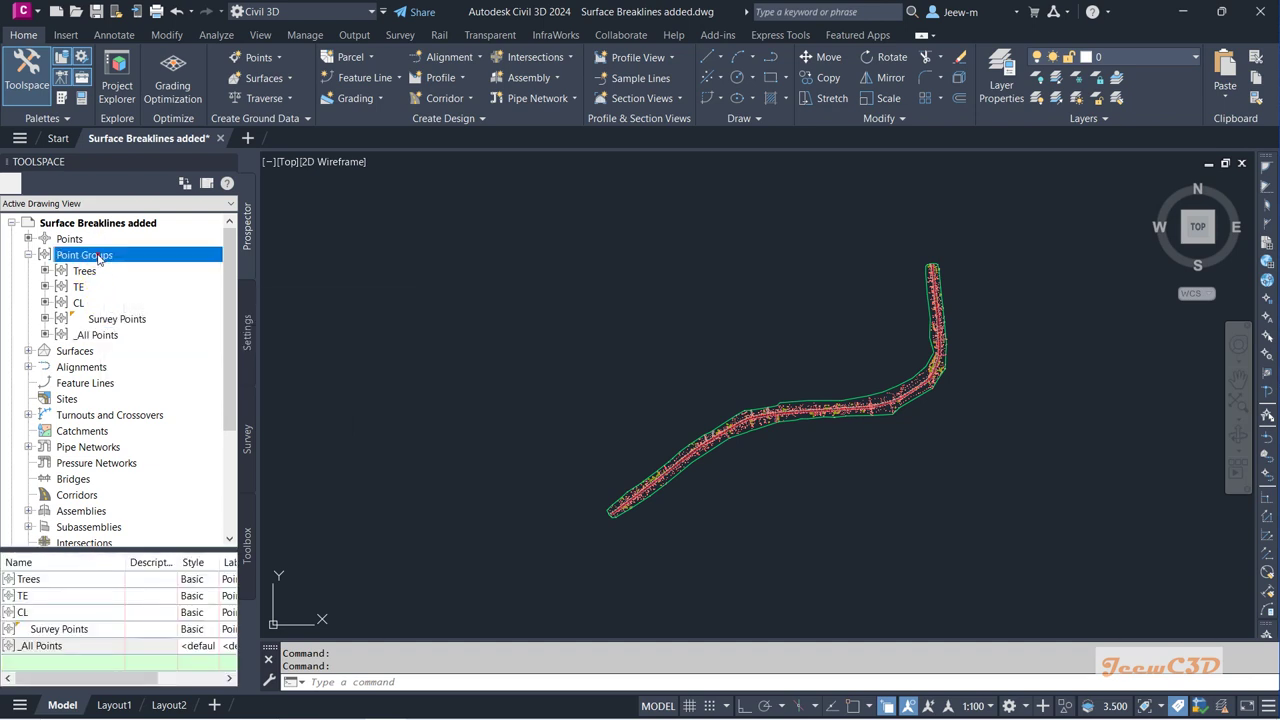
right_click(100, 259)
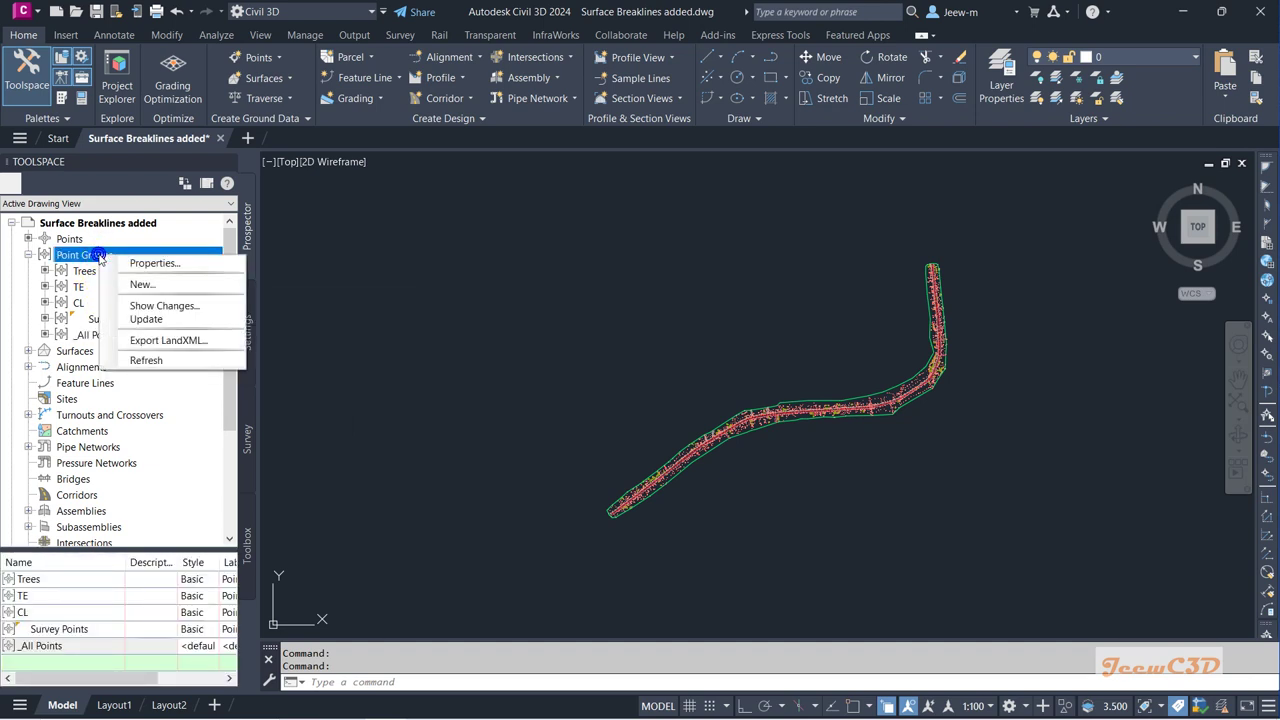
left_click(150, 263)
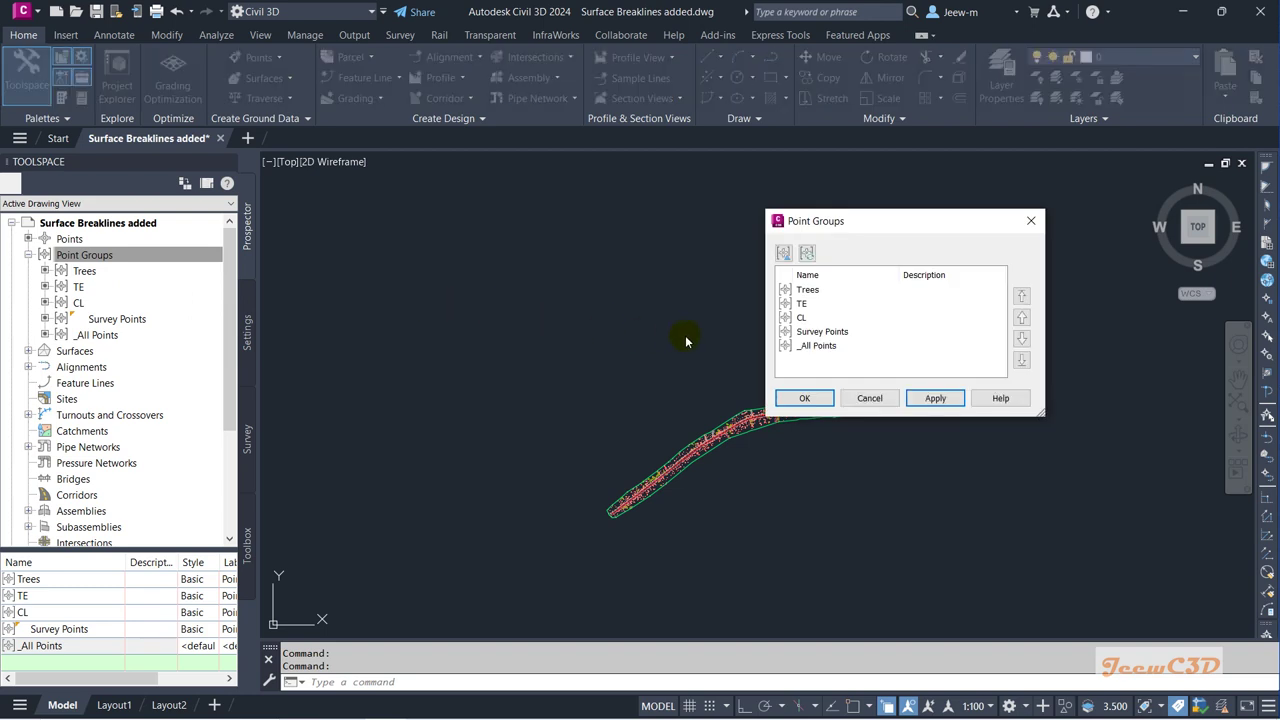
left_click(805, 346)
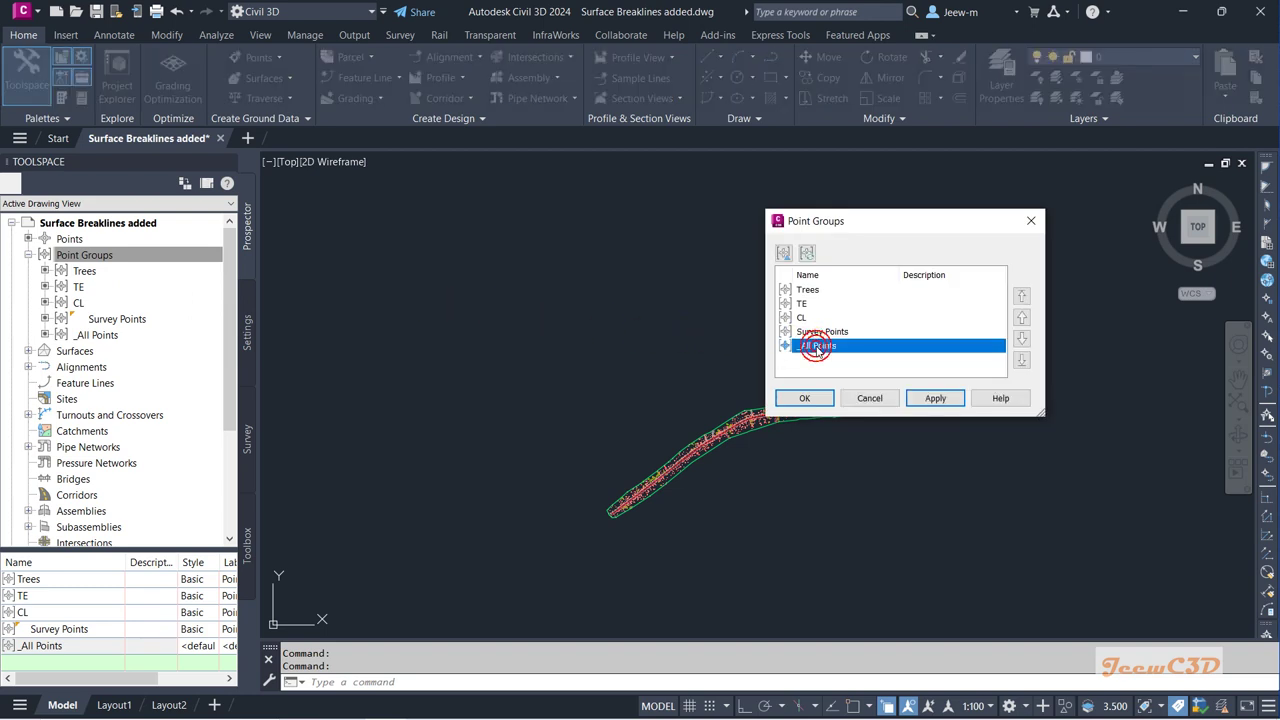
left_click(1021, 295)
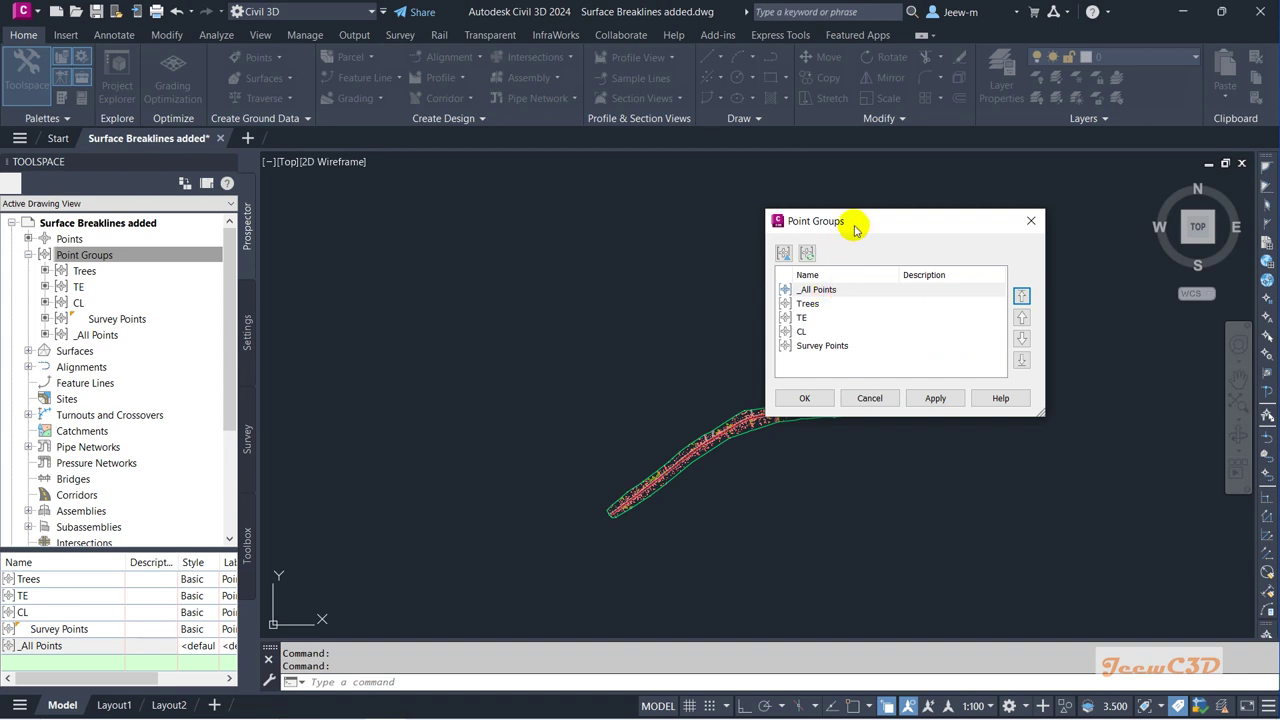
left_click_drag(850, 224, 537, 228)
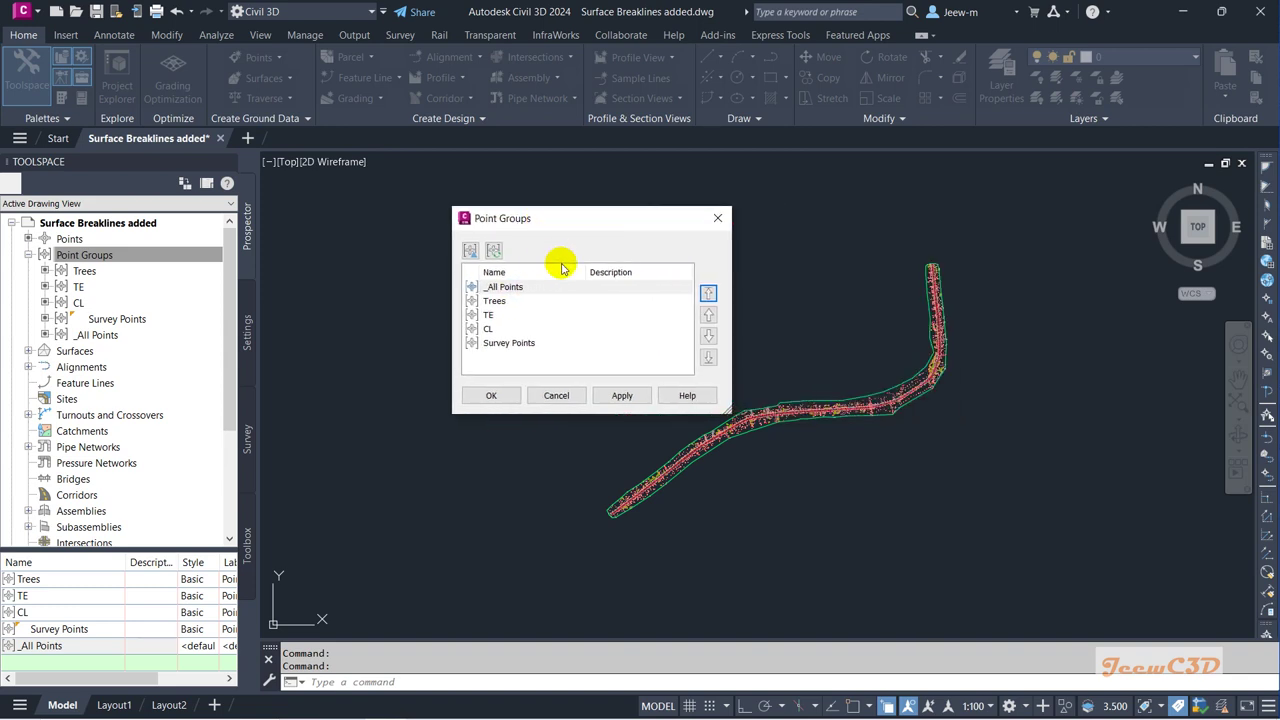
left_click(600, 316)
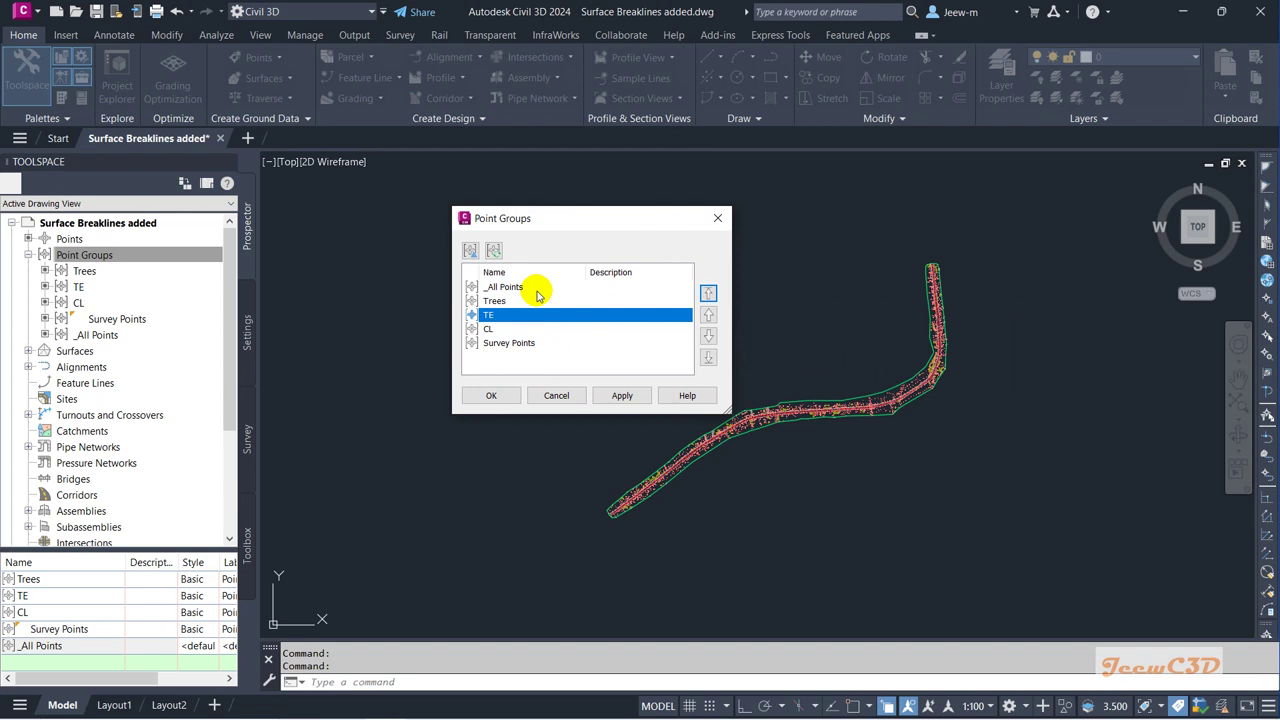
left_click(538, 290)
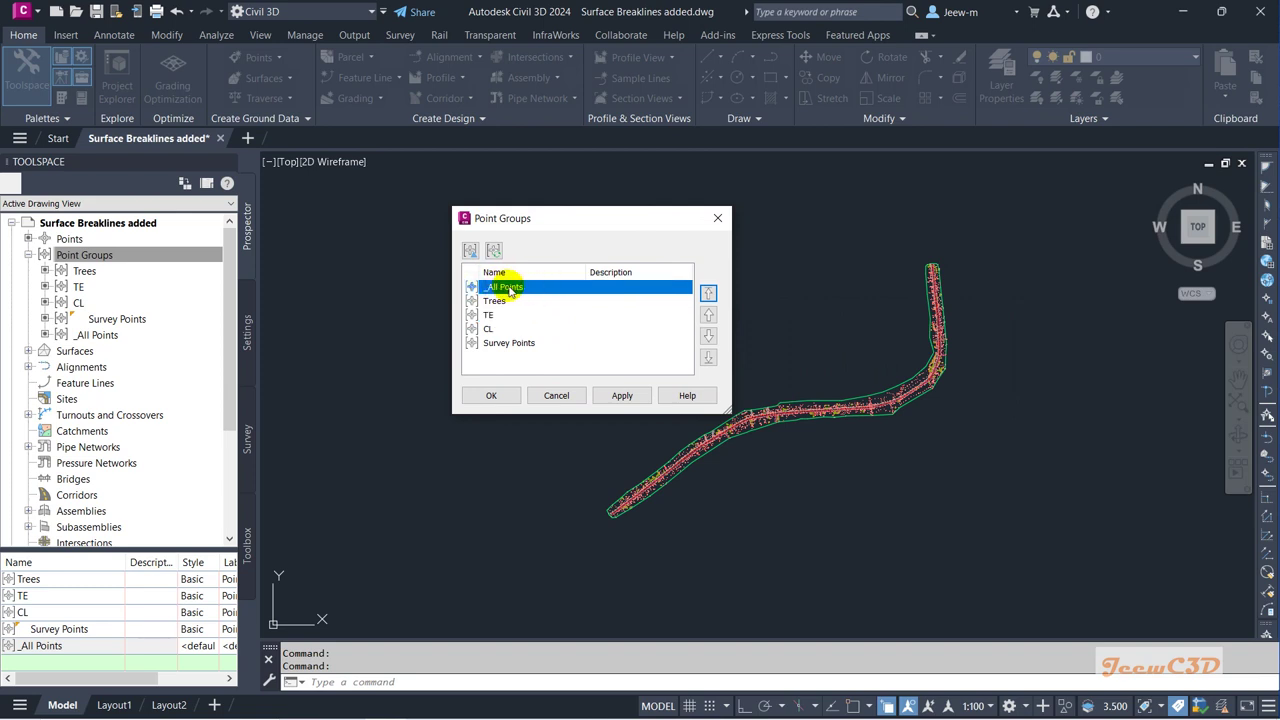
left_click(495, 397)
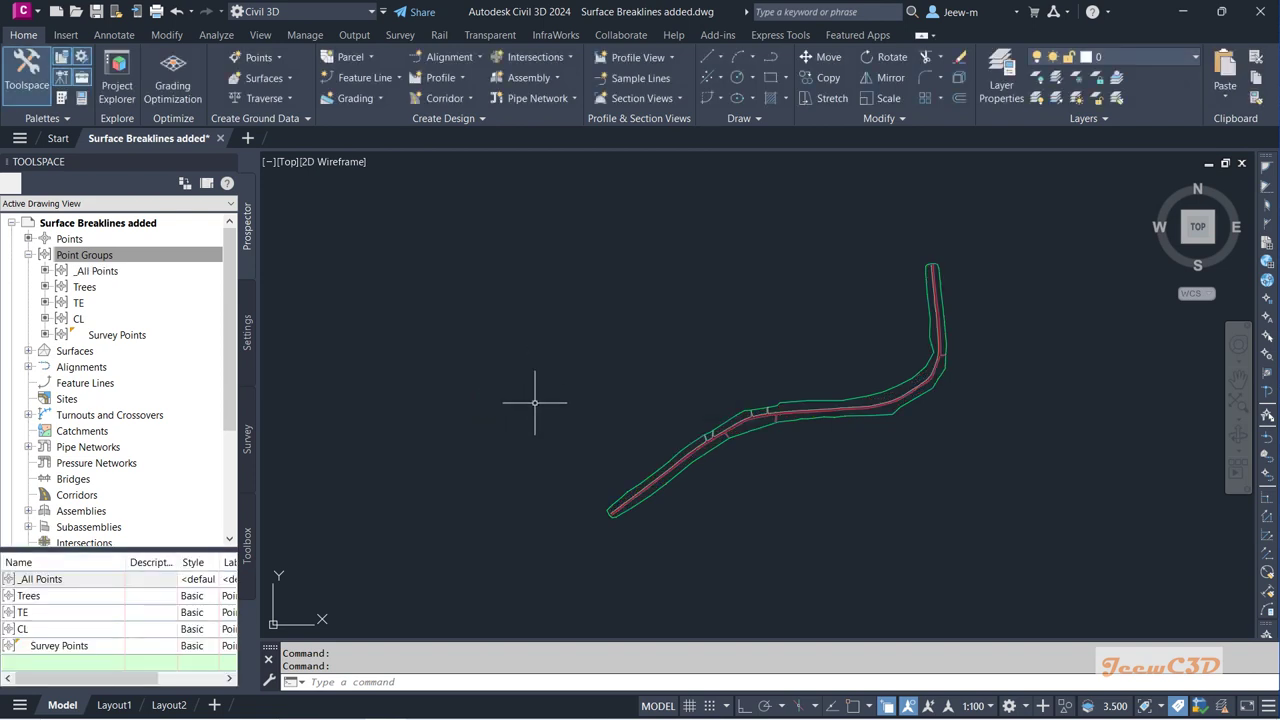
middle_click_drag(667, 480, 631, 434)
scroll(686, 443, "up", 2)
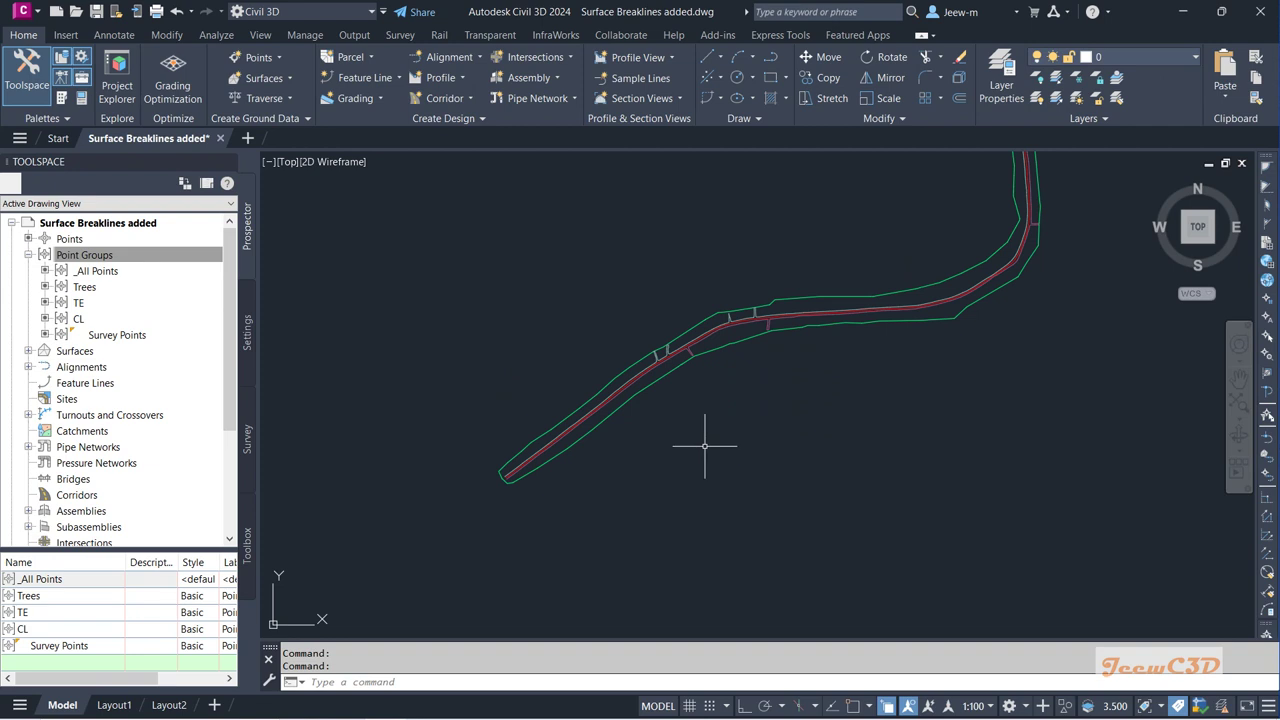
middle_click_drag(704, 446, 696, 505)
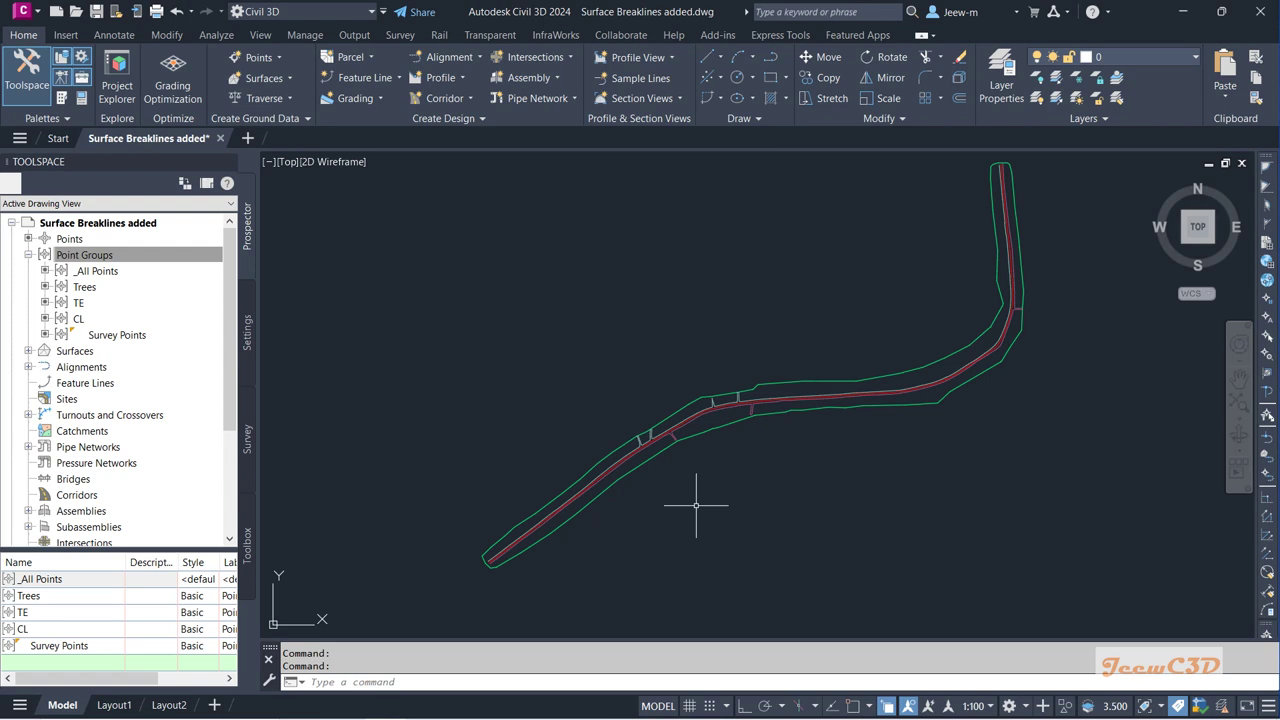
key("Escape")
middle_click_drag(700, 503, 706, 471)
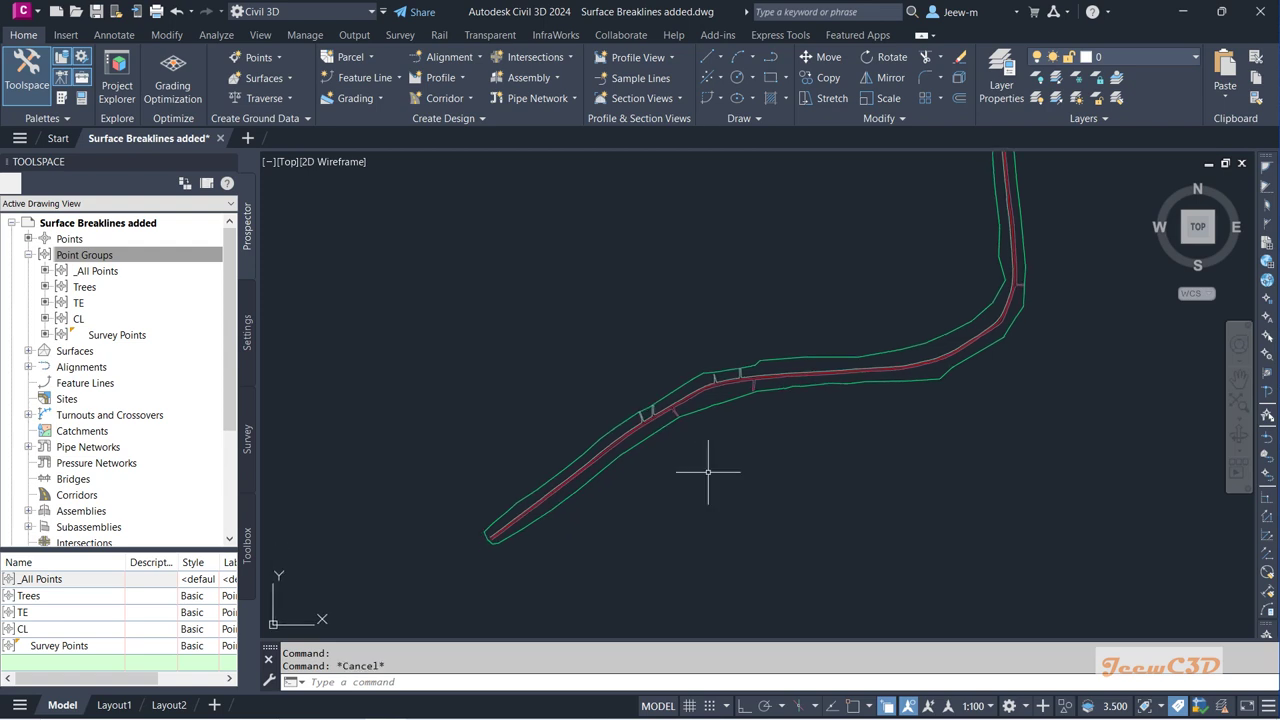
scroll(705, 460, "down", 2)
scroll(720, 470, "down", 1)
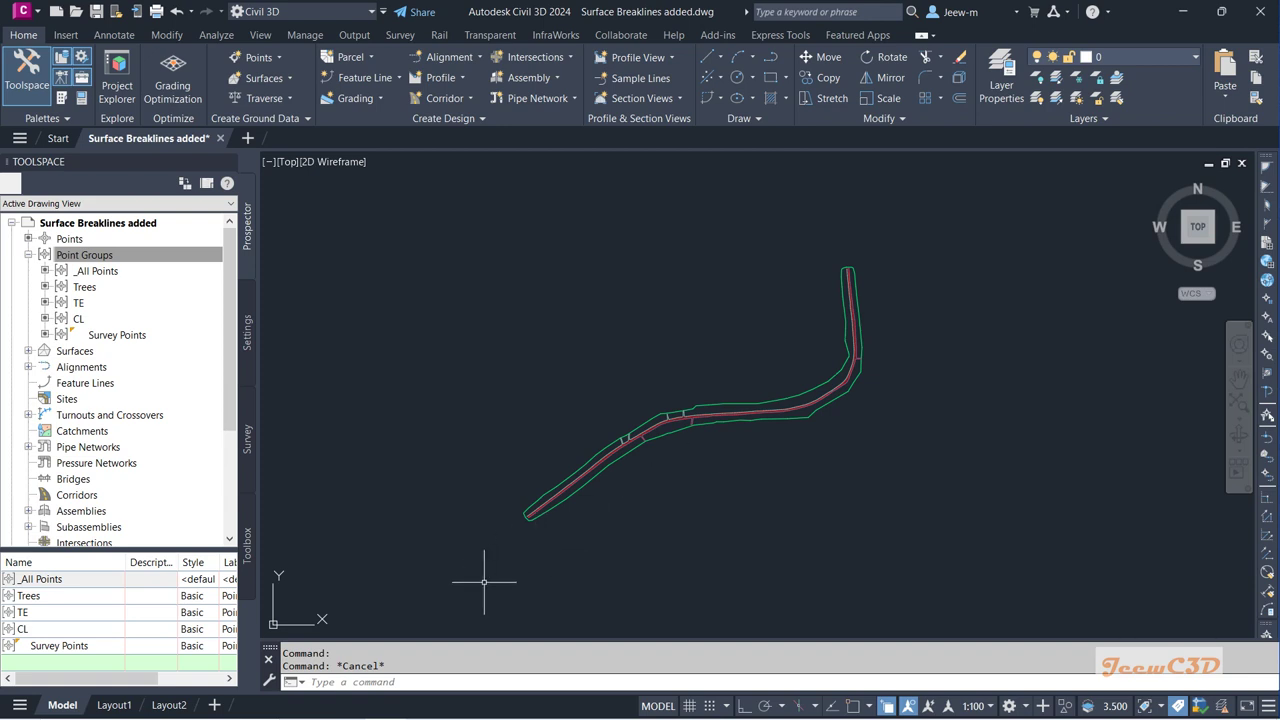
left_click(334, 684)
type("x")
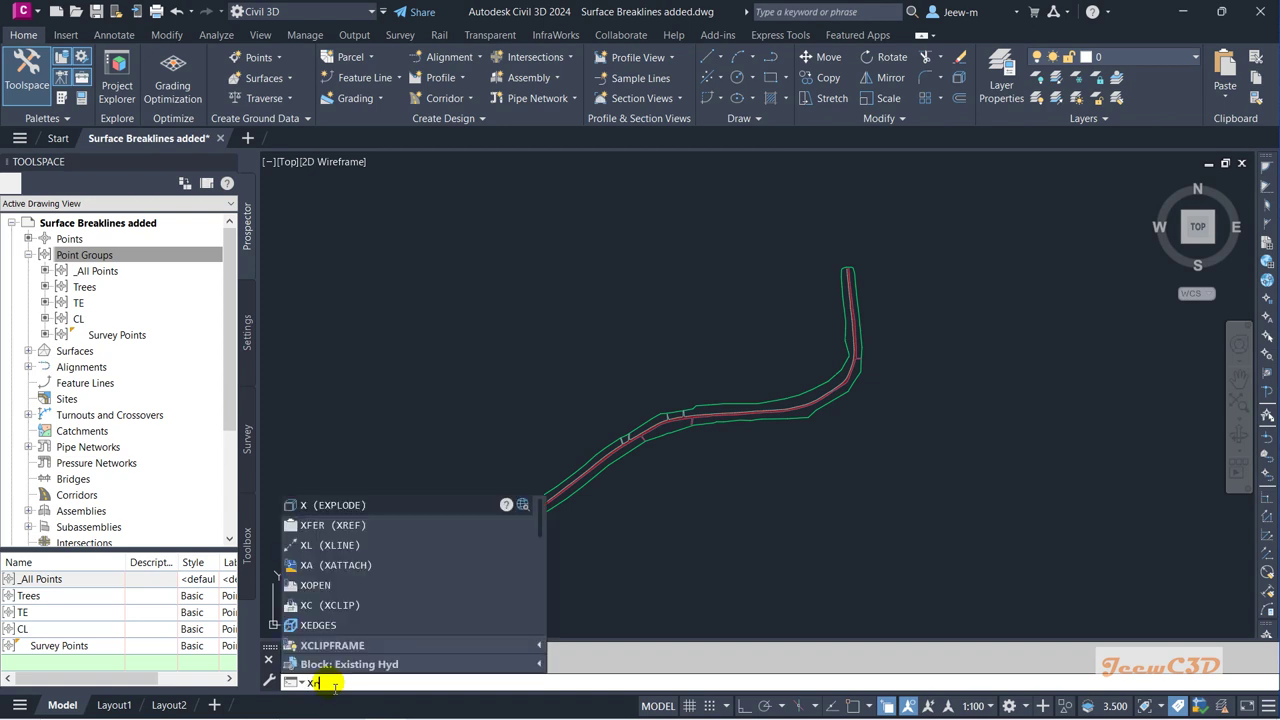
- Open the External References palette with XR and expand its Attach options
type("r")
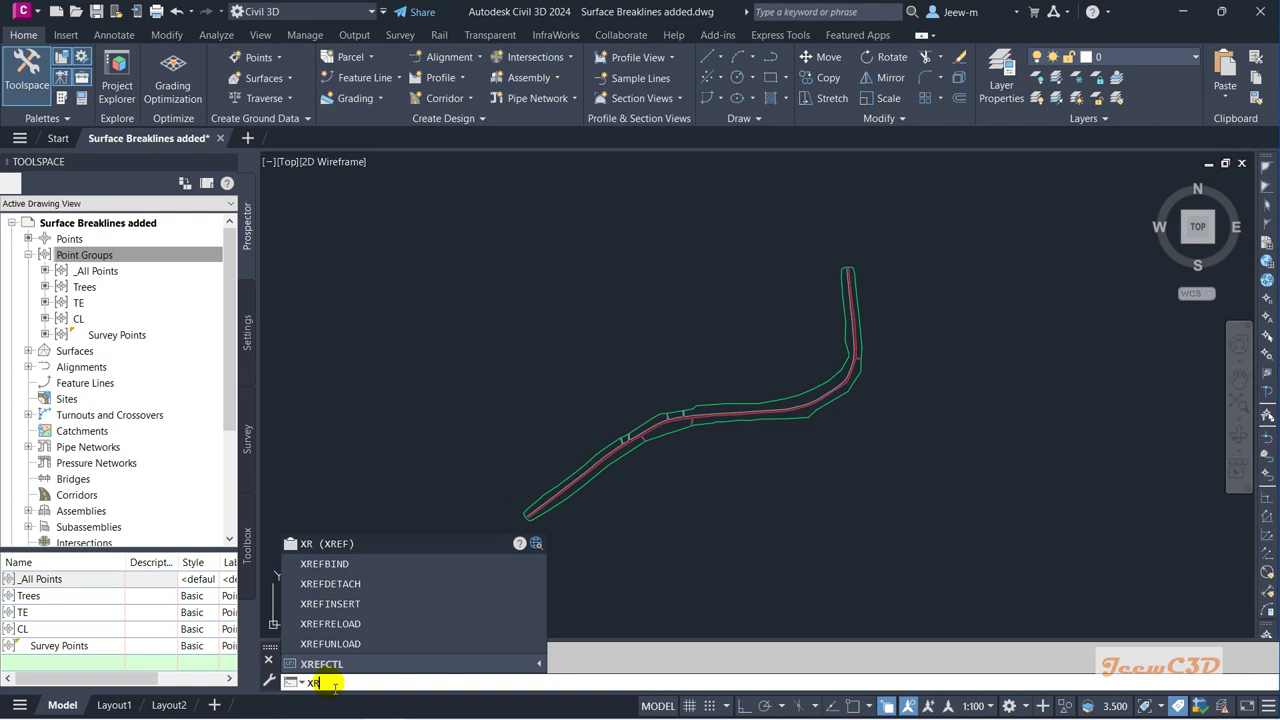
key("Return")
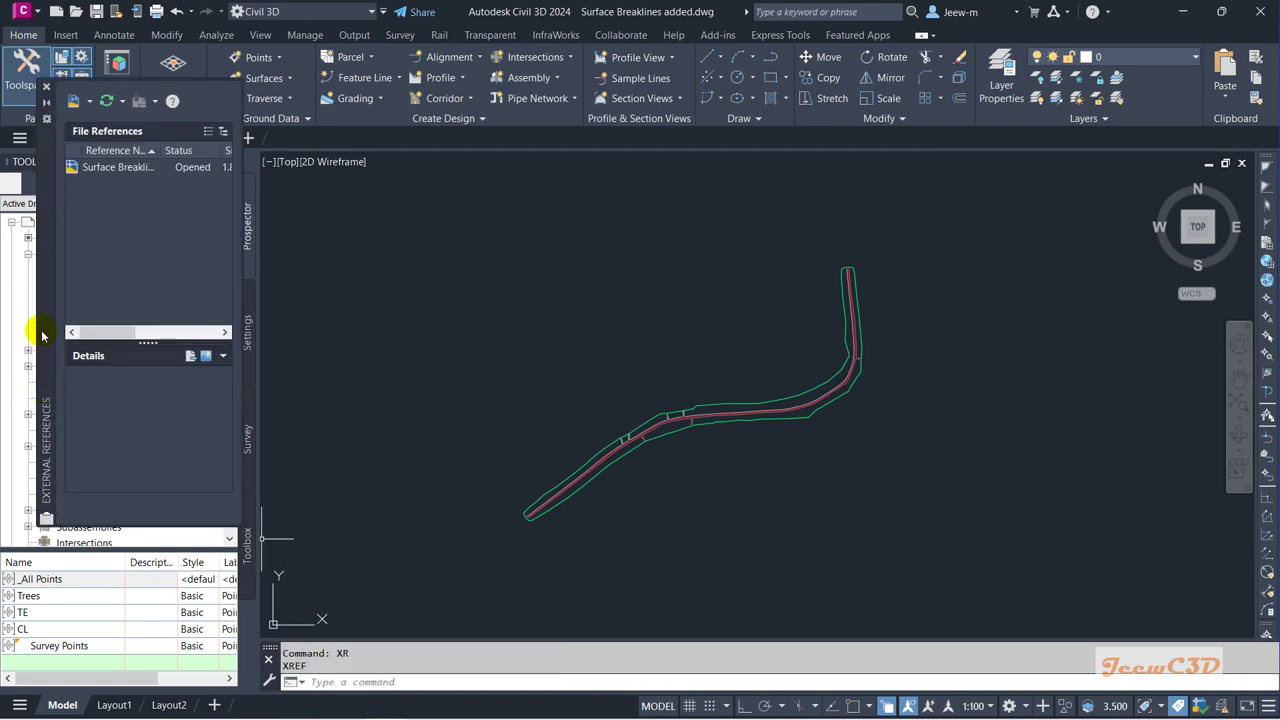
left_click_drag(44, 264, 436, 335)
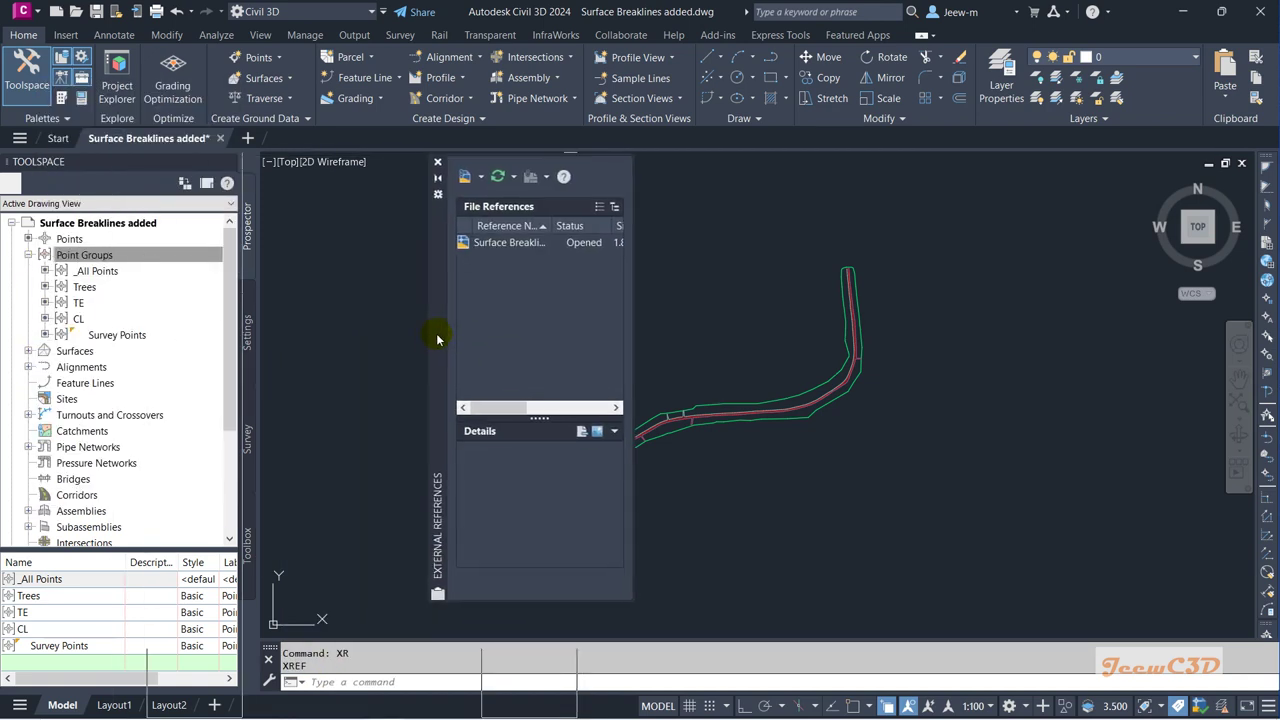
left_click(481, 179)
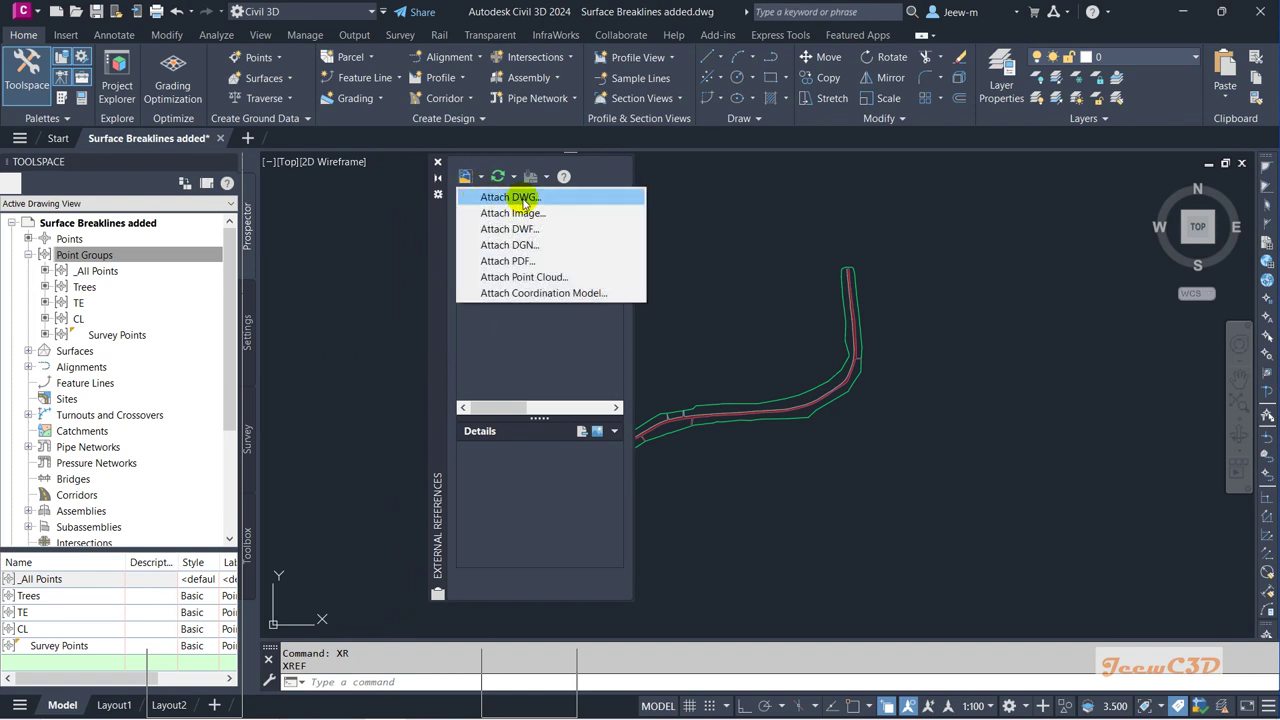
- Choose Attach DWG and select Topo Survey.dwg as the reference file
left_click(514, 200)
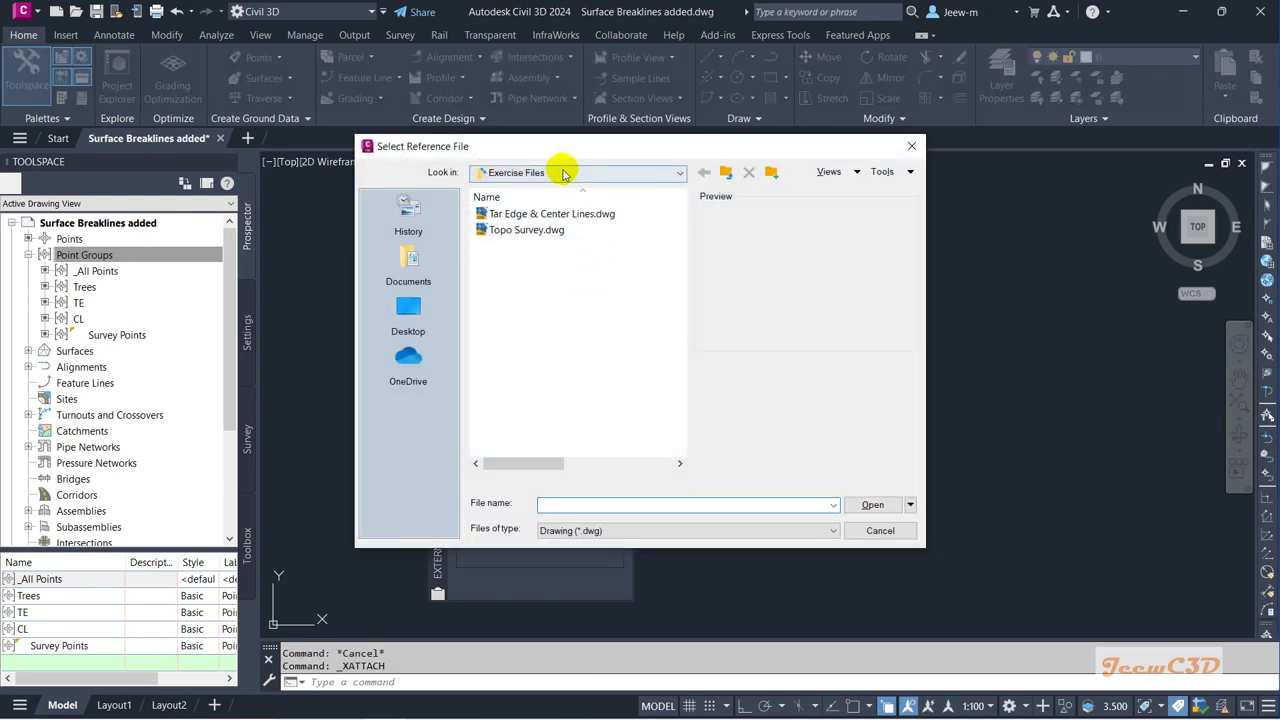
left_click(512, 231)
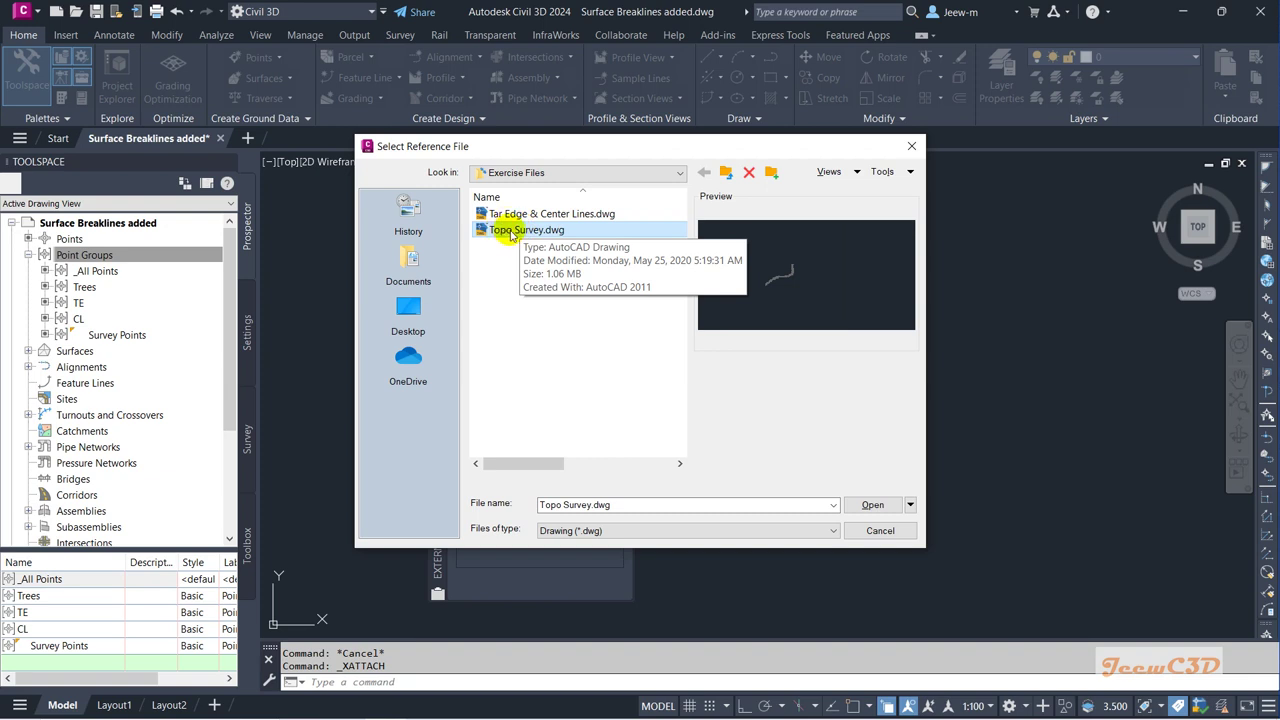
left_click(873, 507)
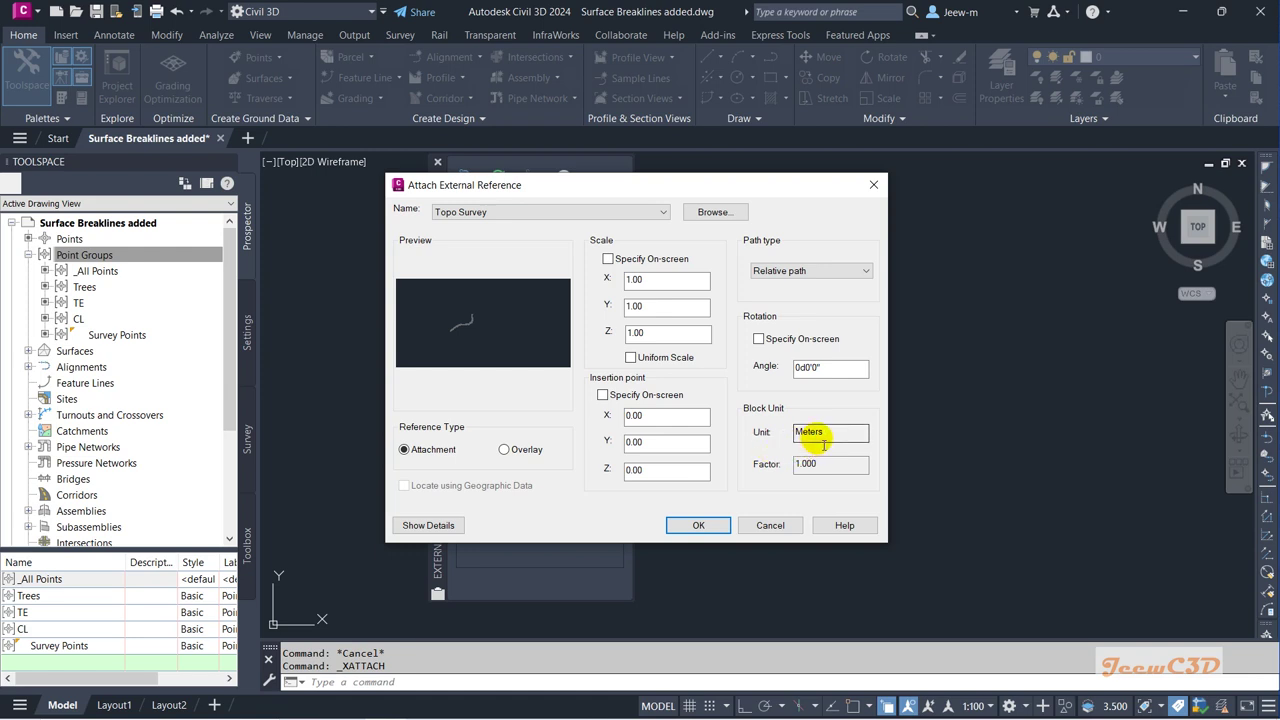
- Attach Topo Survey with the chosen settings, dismissing the new-layers notice and palette
left_click(699, 526)
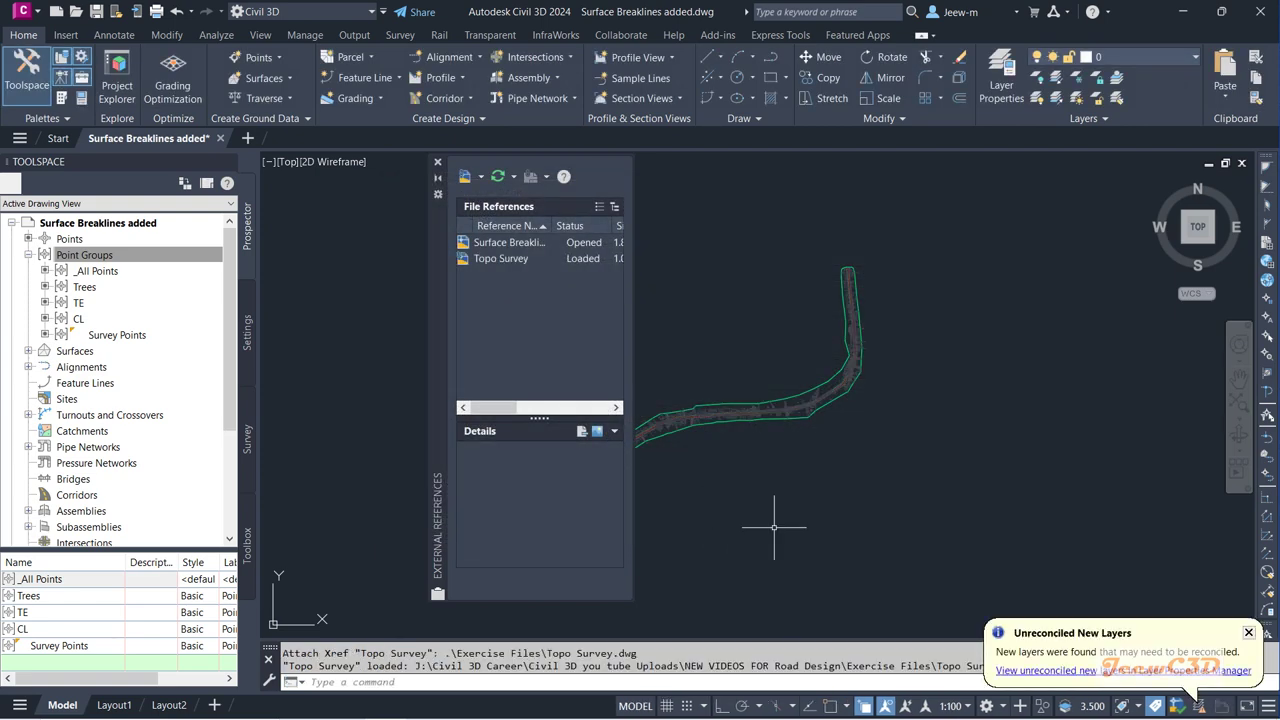
left_click(1249, 632)
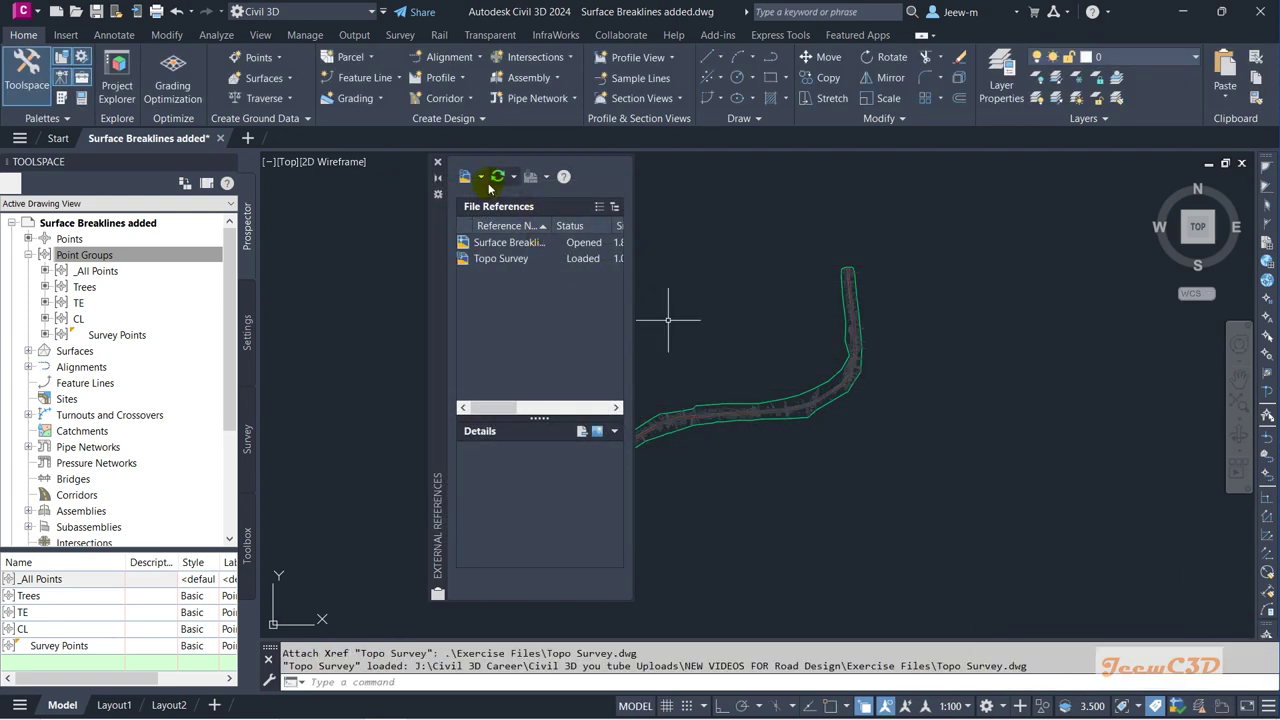
left_click(437, 162)
- Zoom and pan along the corridor to inspect the attached survey linework
scroll(506, 487, "up", 4)
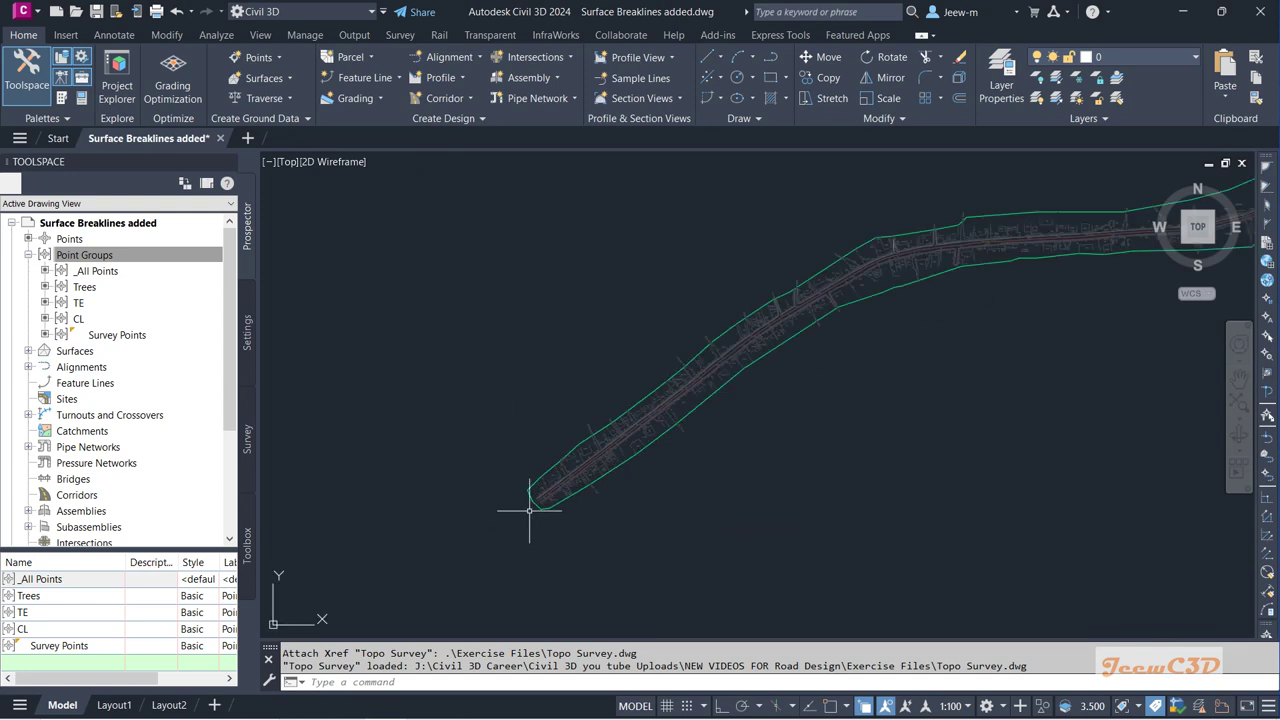
scroll(526, 509, "up", 4)
scroll(563, 474, "up", 5)
middle_click_drag(594, 400, 566, 385)
scroll(470, 400, "down", 2)
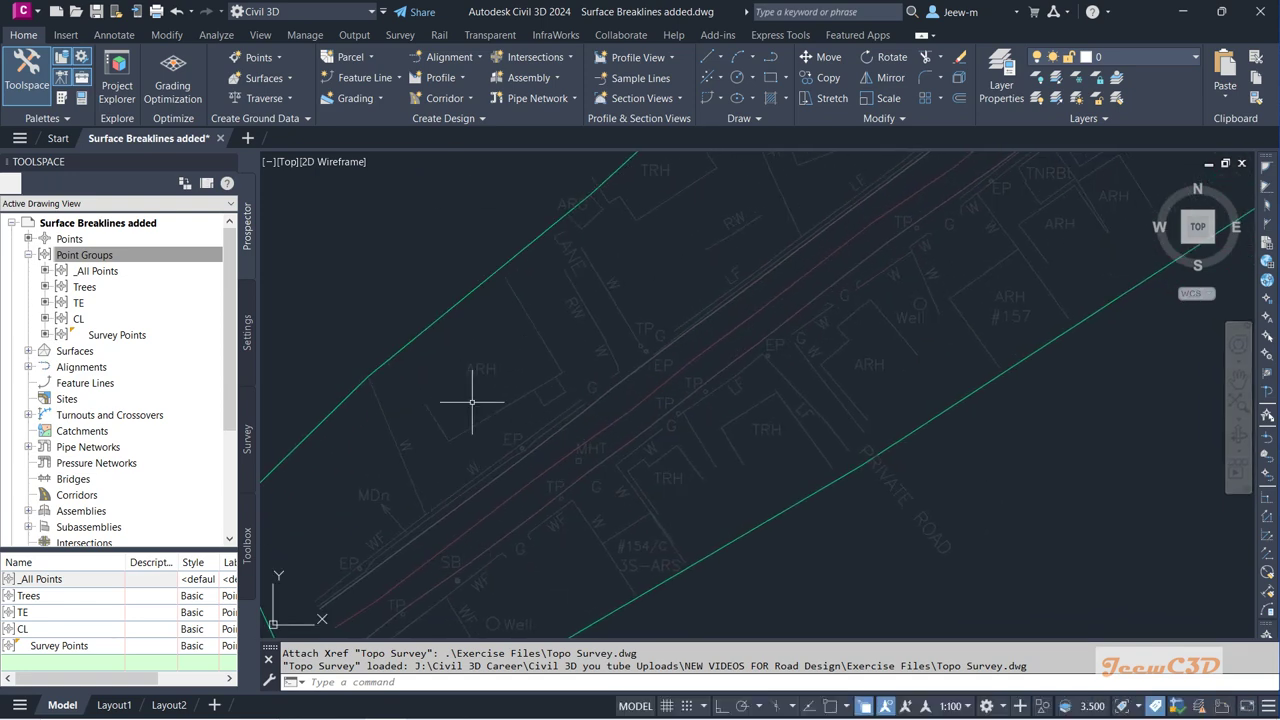
scroll(506, 389, "down", 2)
scroll(475, 523, "up", 2)
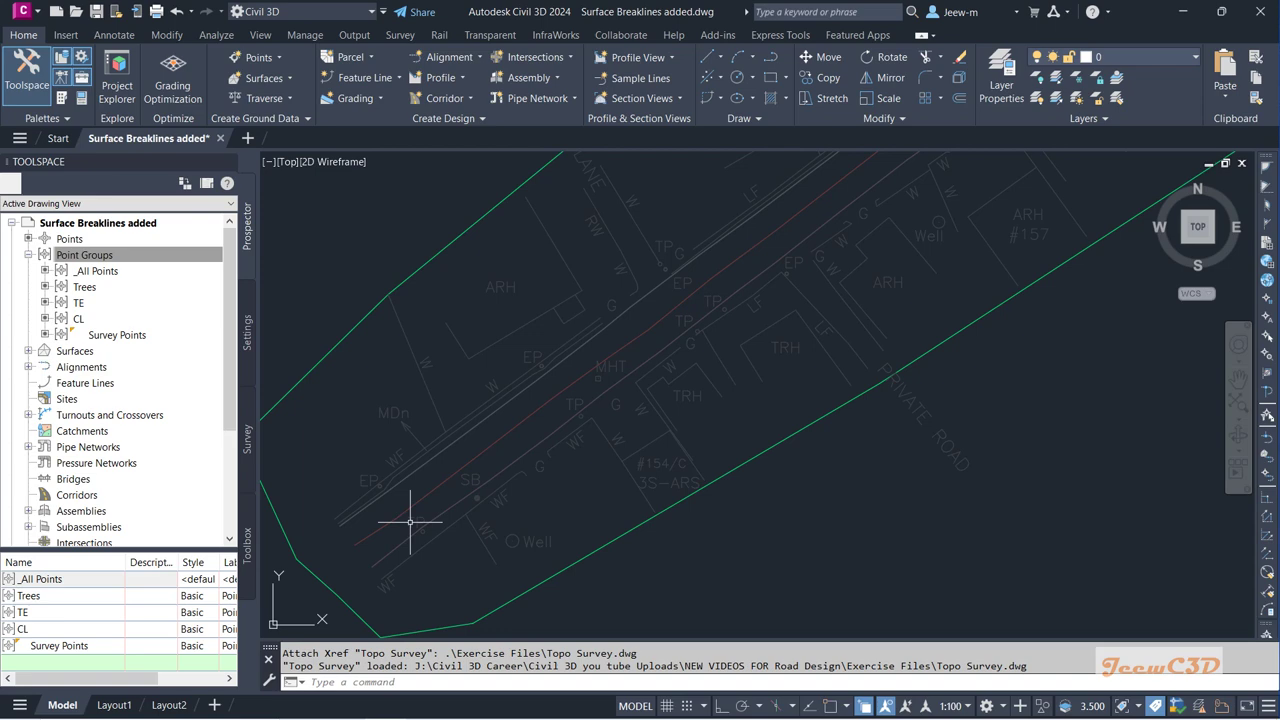
scroll(390, 469, "up", 4)
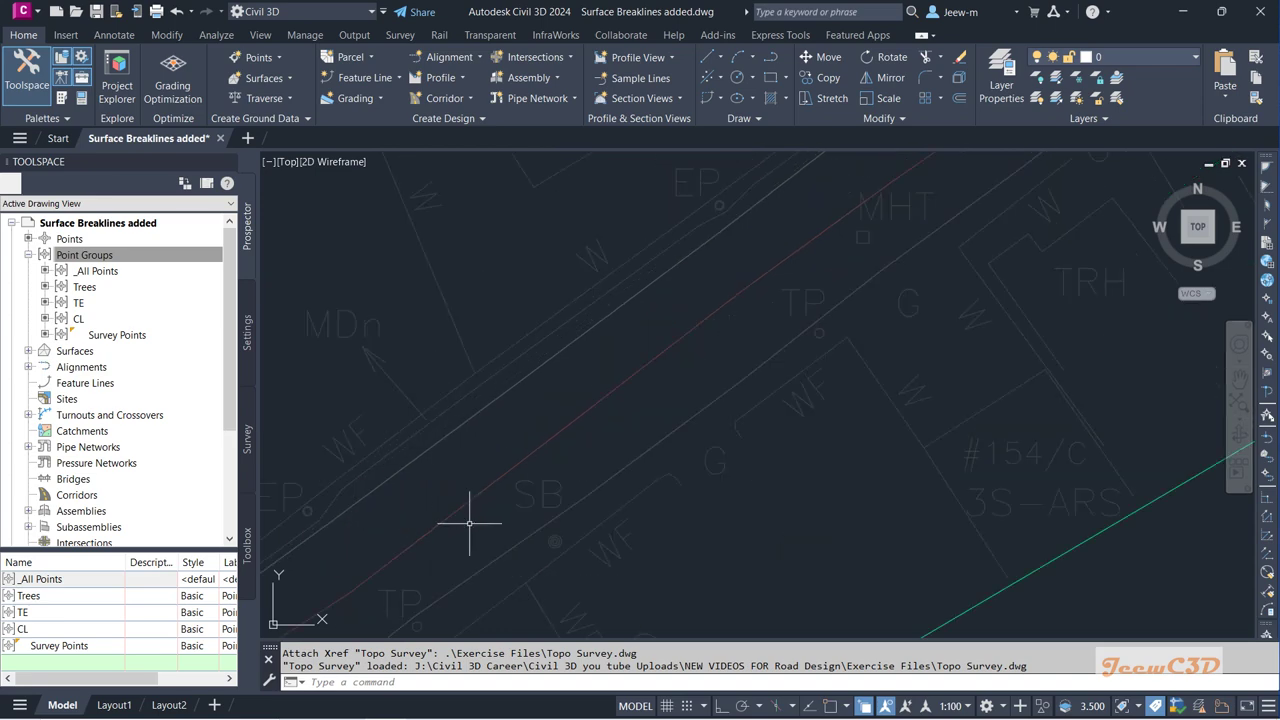
scroll(515, 520, "down", 2)
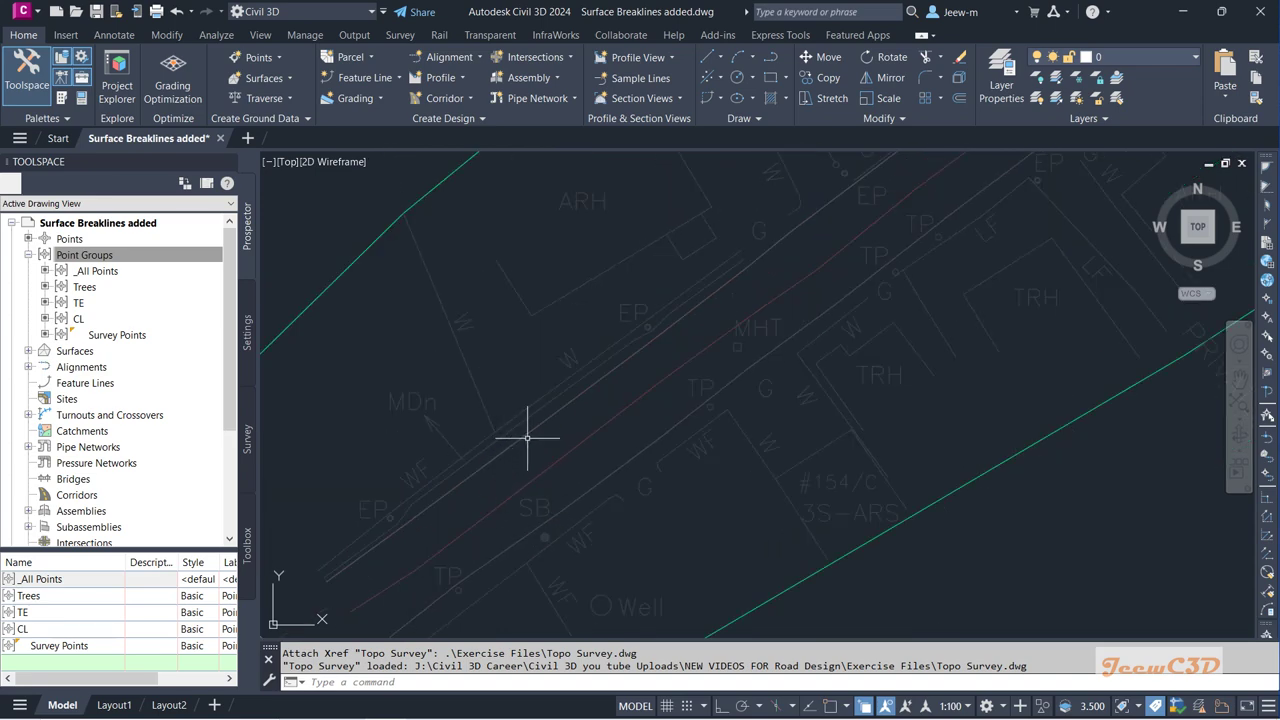
scroll(556, 437, "down", 2)
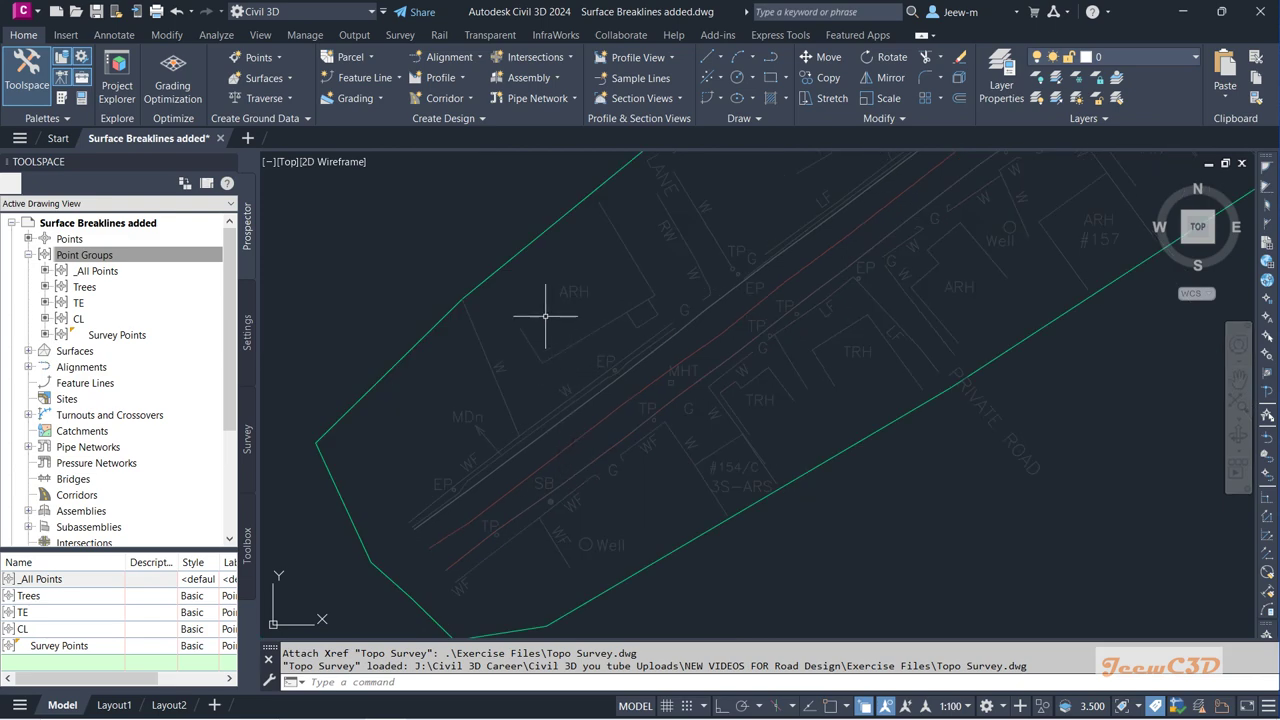
scroll(600, 382, "up", 1)
scroll(543, 420, "up", 1)
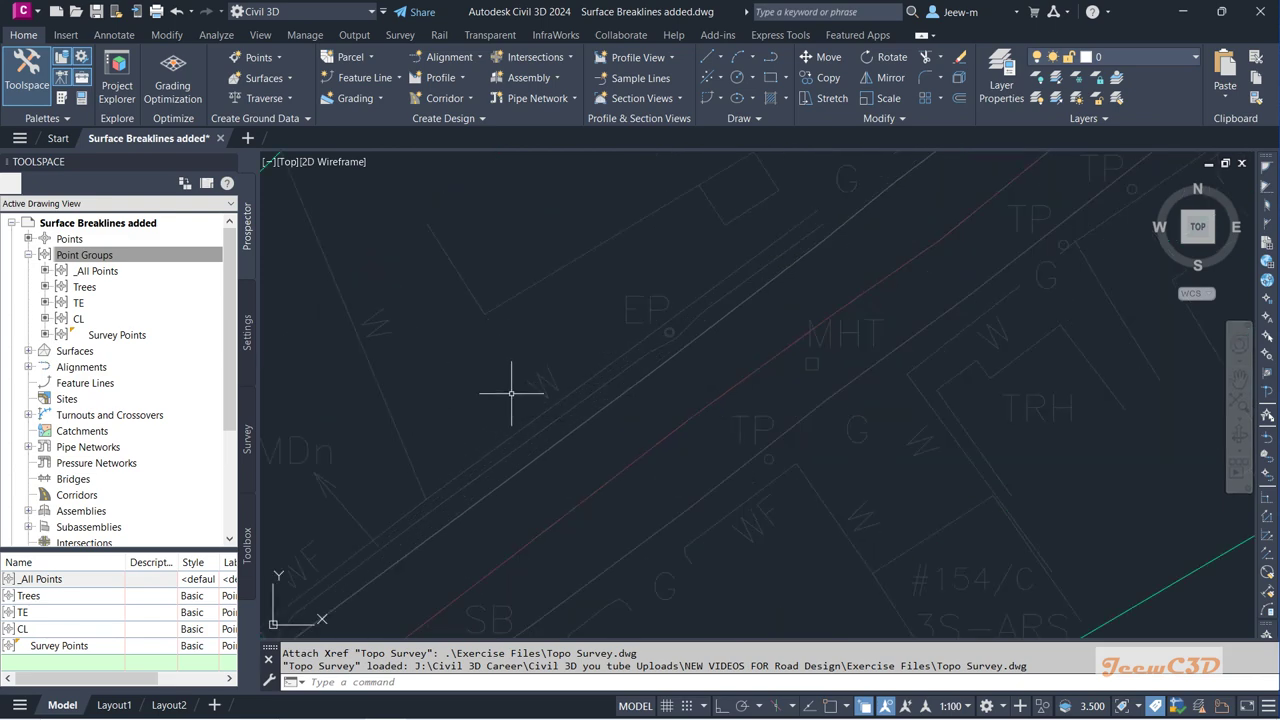
scroll(583, 391, "up", 1)
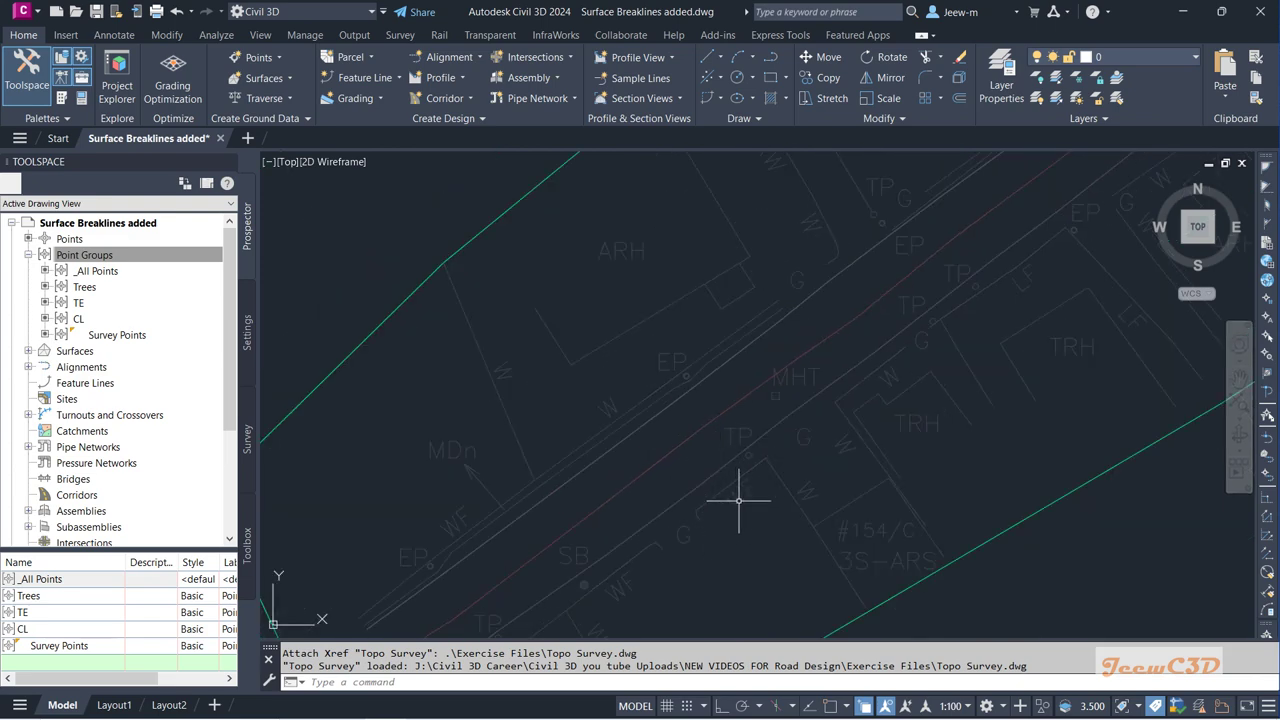
scroll(755, 435, "up", 2)
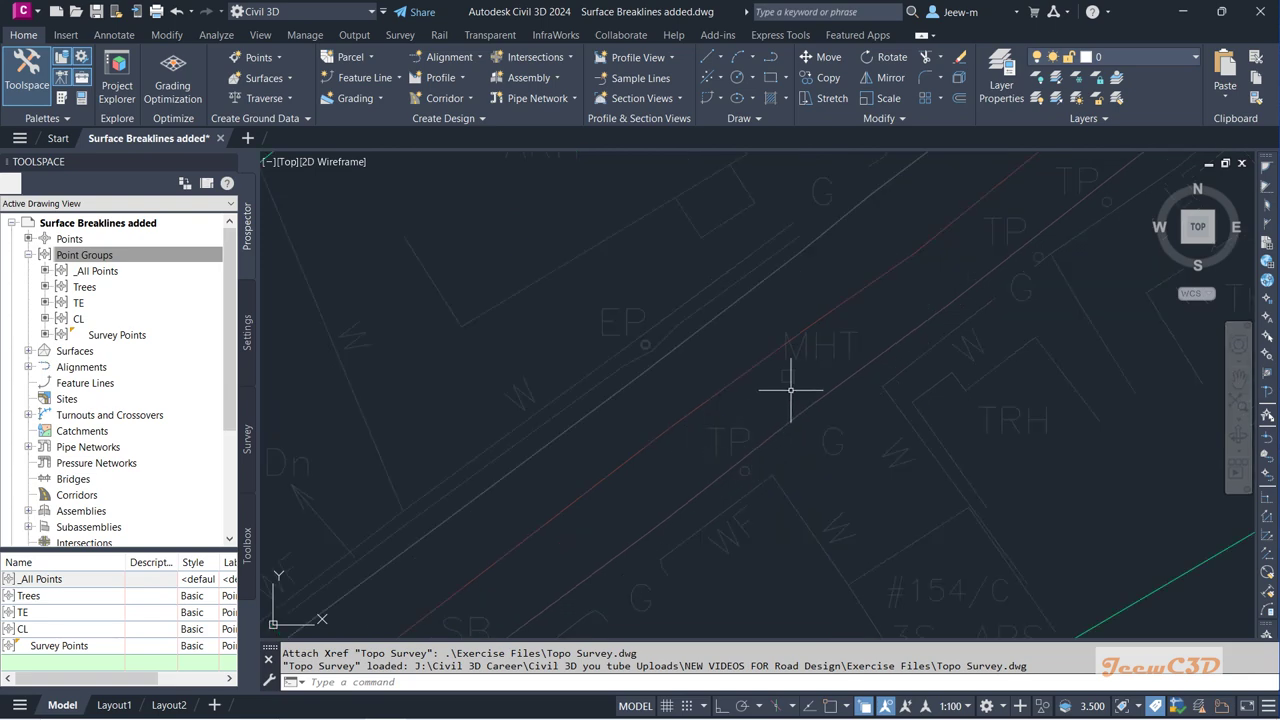
scroll(651, 429, "down", 2)
scroll(651, 429, "down", 3)
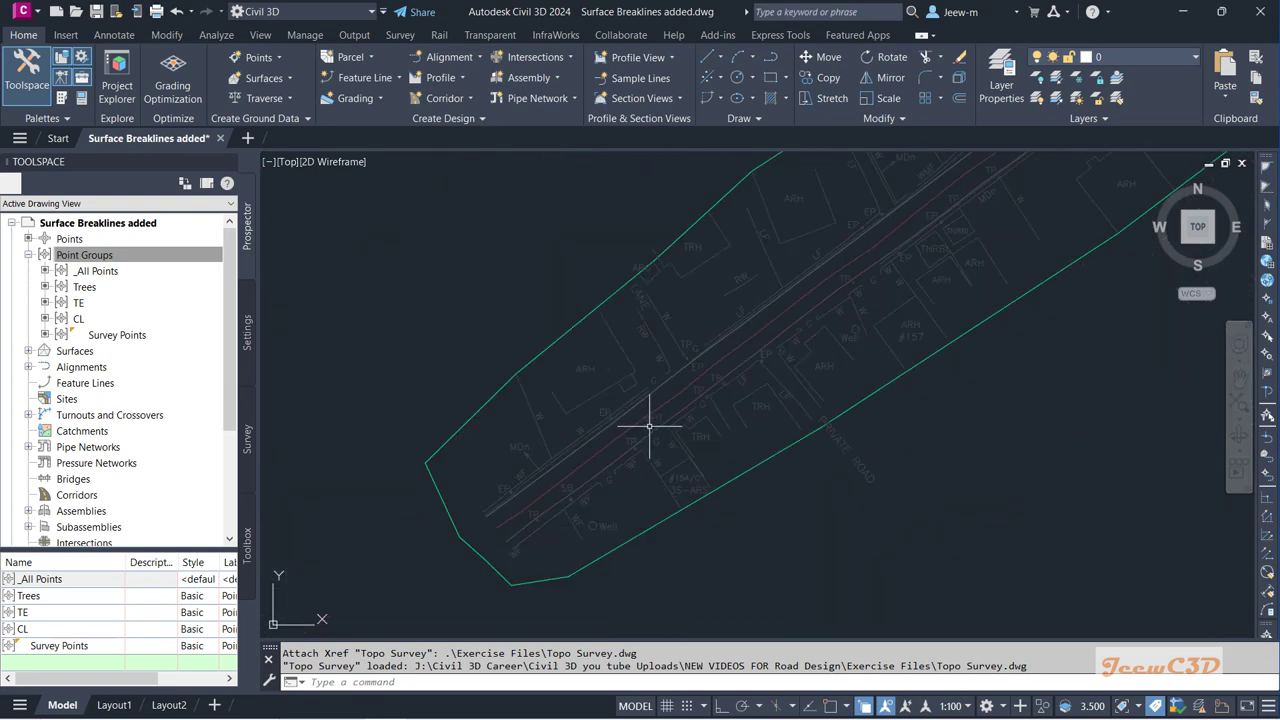
middle_click_drag(651, 429, 512, 446)
scroll(512, 446, "down", 2)
scroll(660, 350, "up", 1)
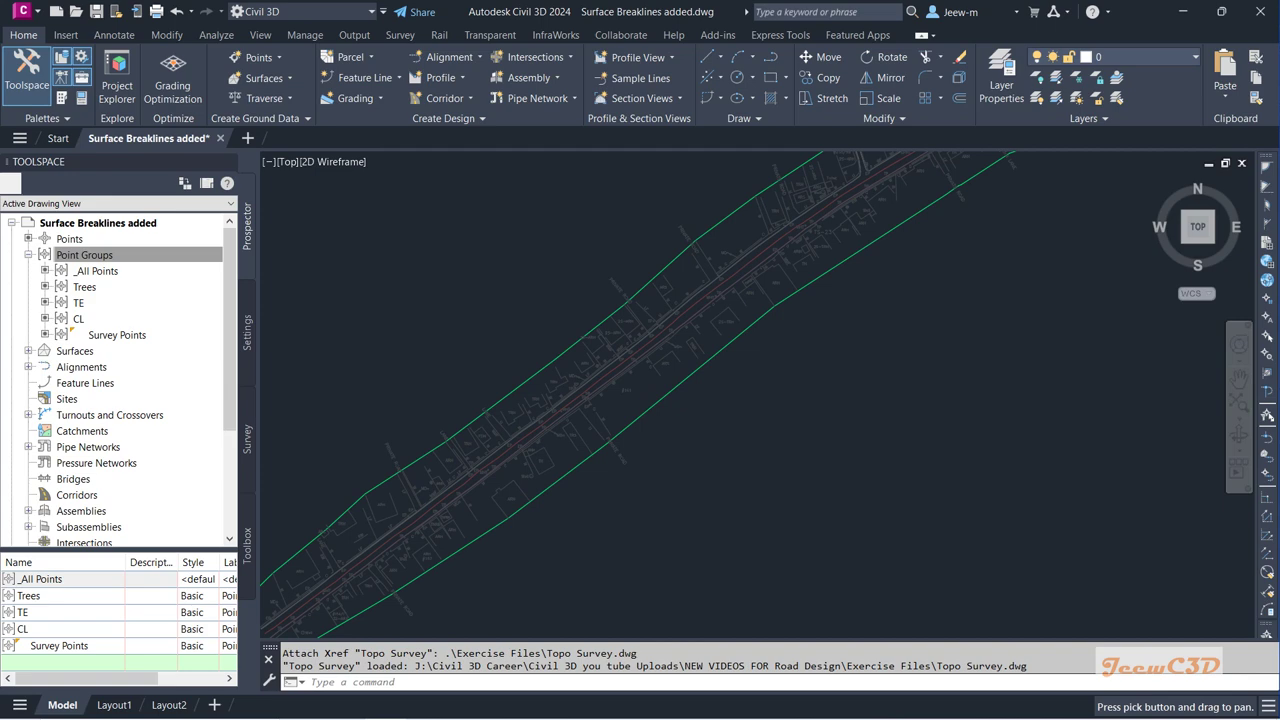
scroll(672, 343, "up", 1)
scroll(672, 343, "up", 3)
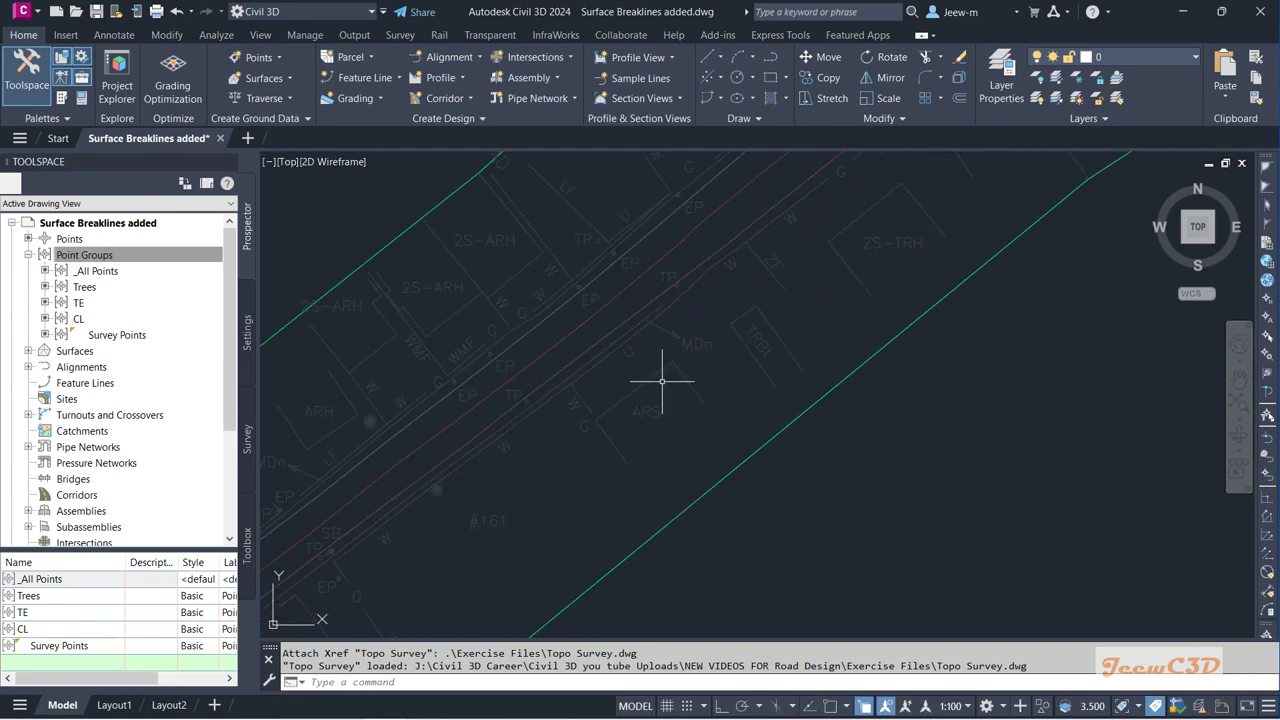
- Select the Topo Survey xref in the drawing, unload it, and clear the selection
left_click(660, 372)
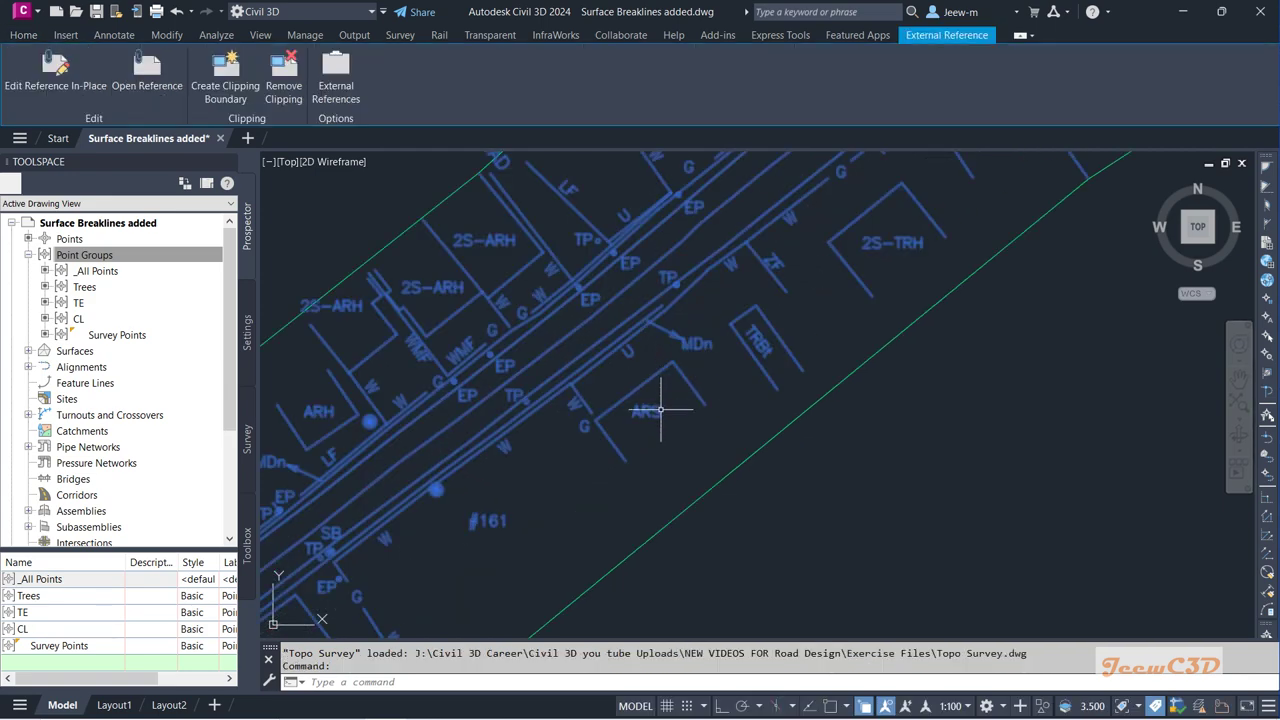
scroll(663, 430, "down", 3)
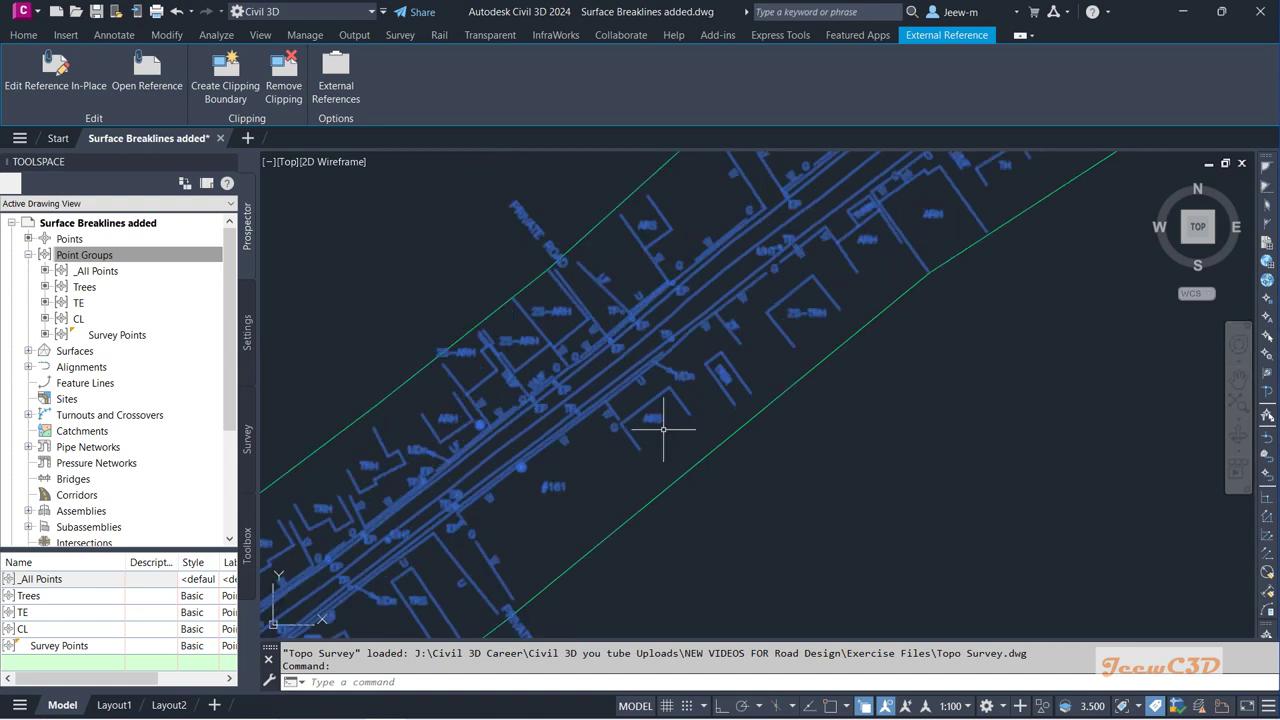
mouse_move(663, 430)
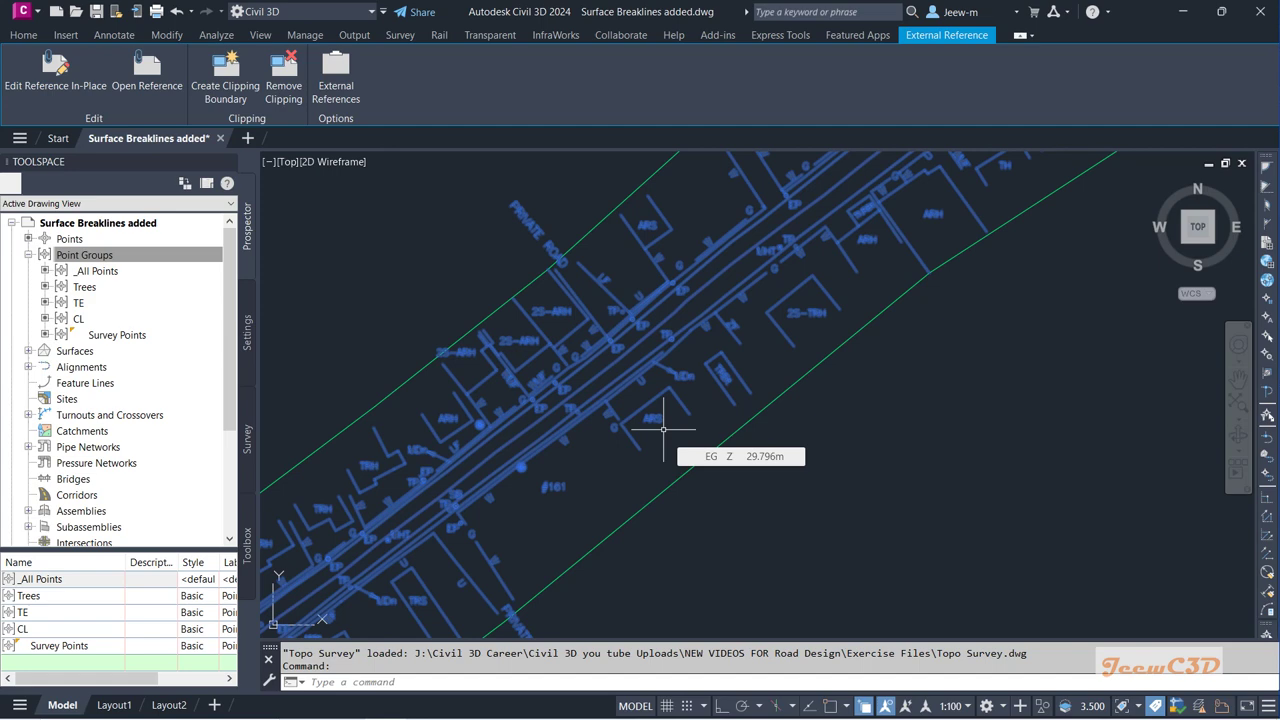
scroll(663, 430, "down", 3)
scroll(663, 430, "down", 2)
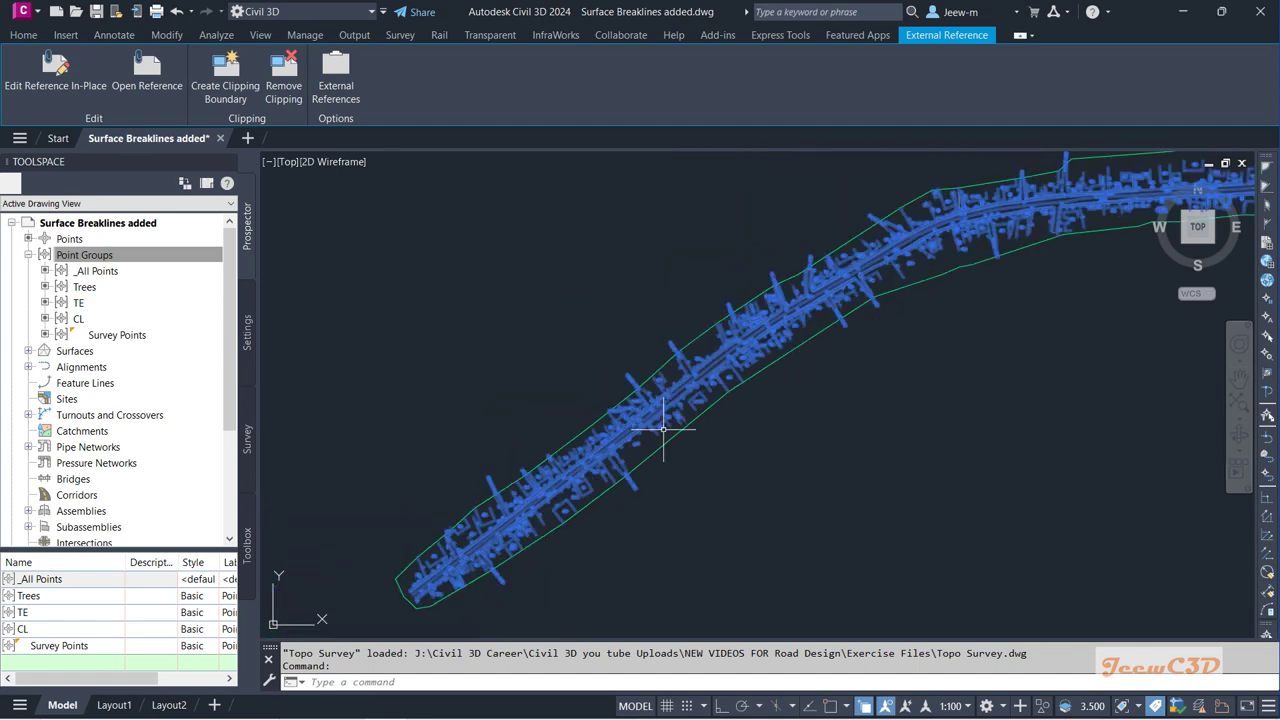
scroll(663, 430, "down", 1)
scroll(714, 437, "down", 1)
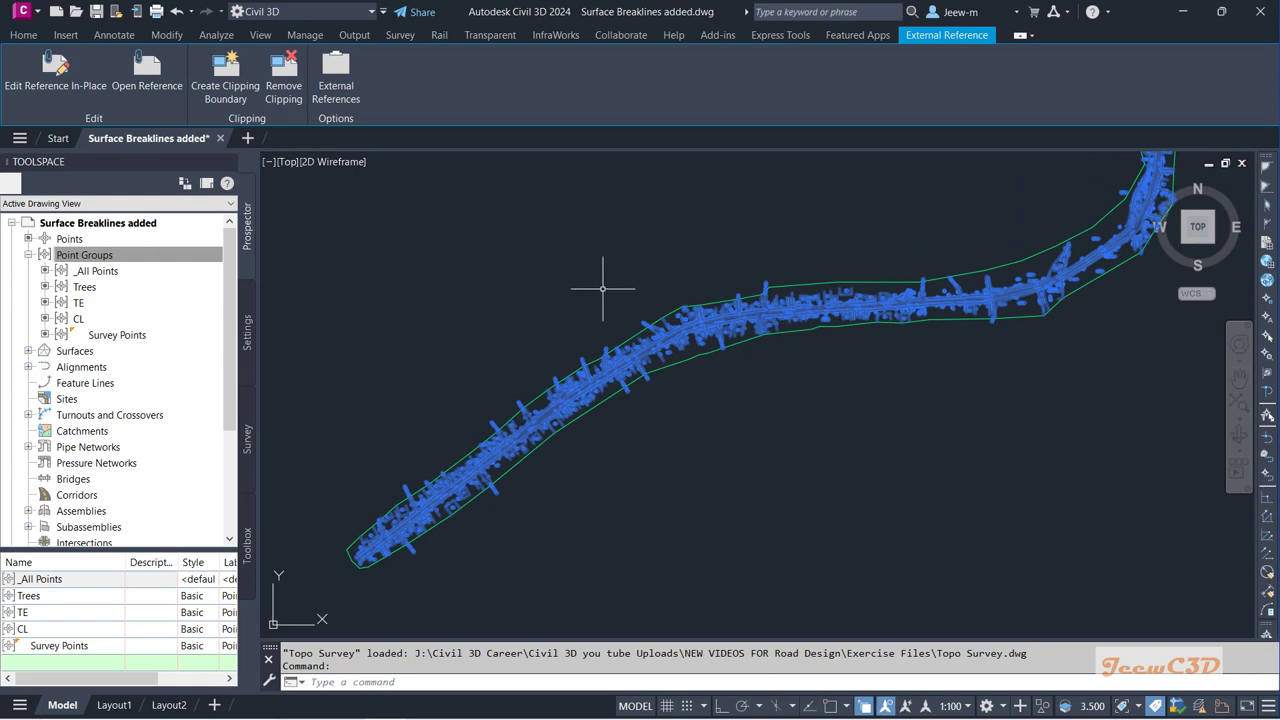
left_click(585, 408)
right_click(531, 290)
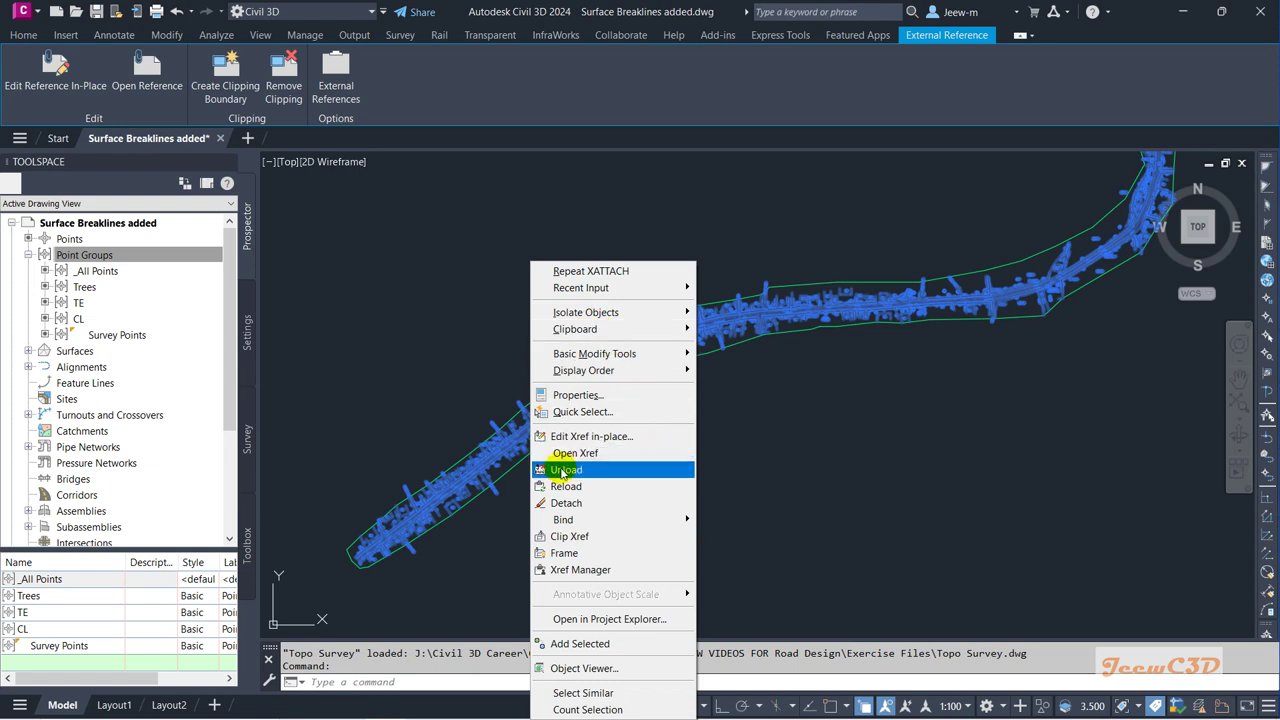
left_click(587, 474)
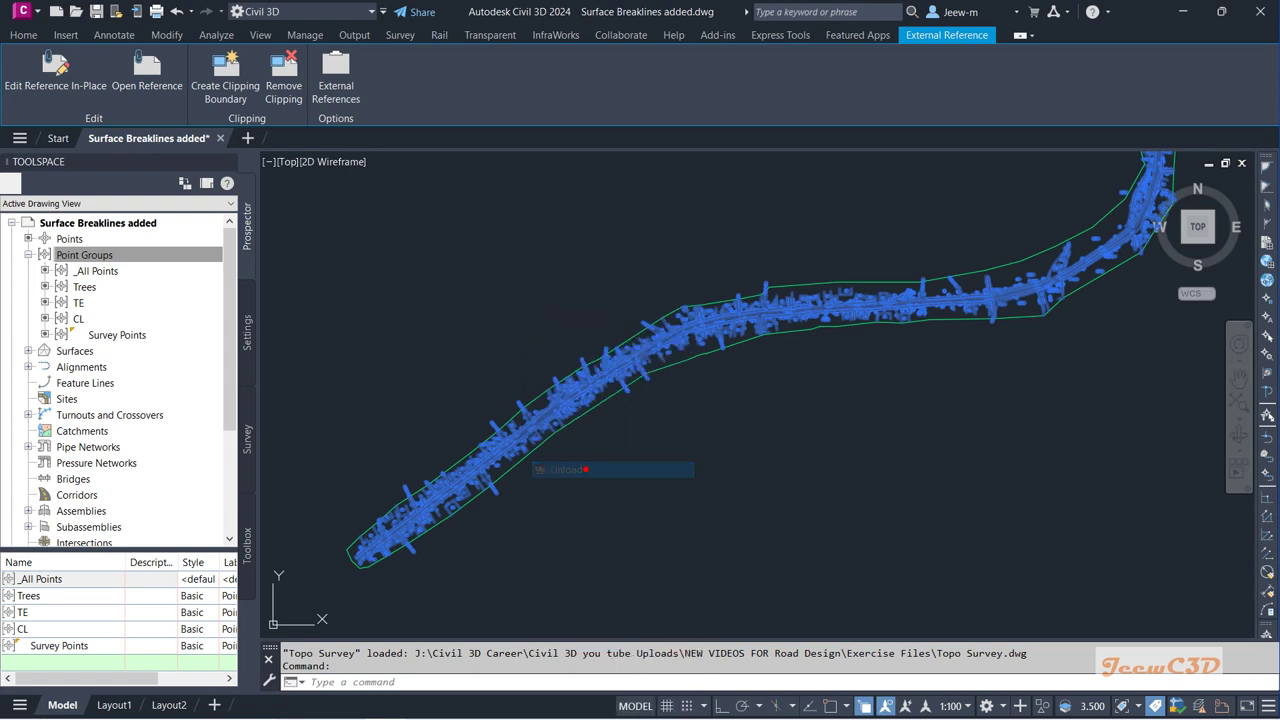
key("Escape")
type("x")
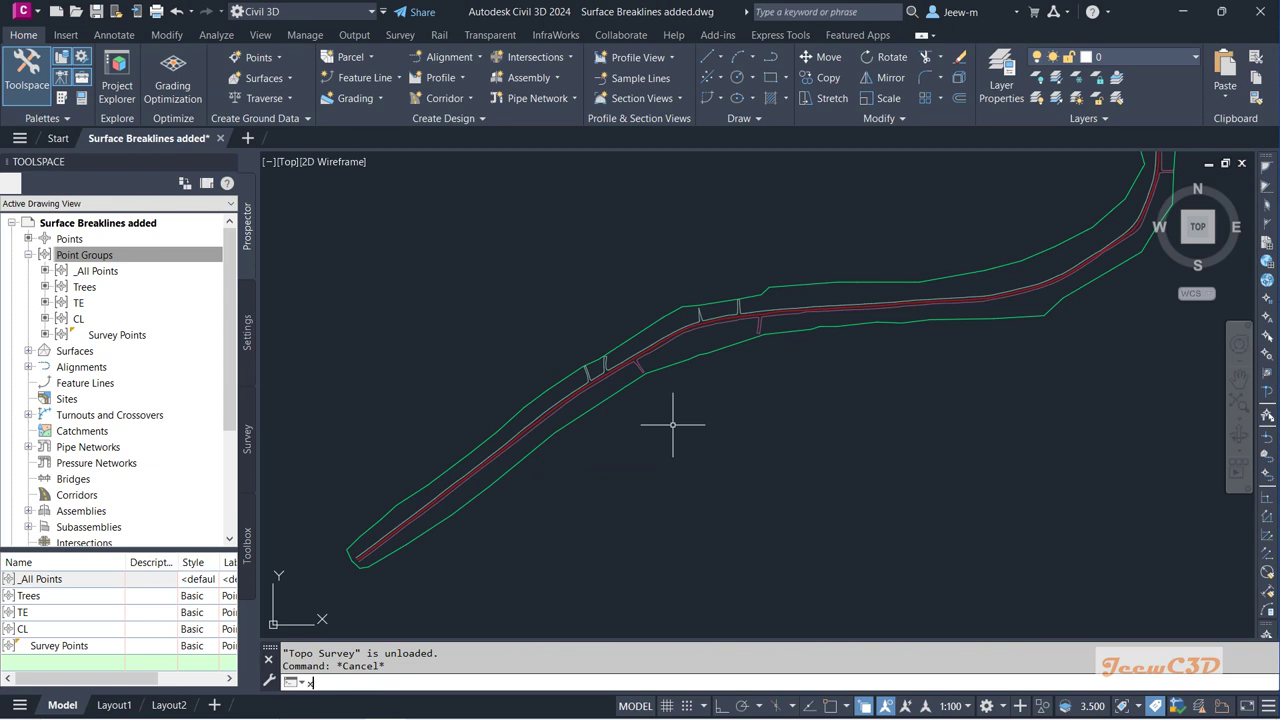
- Reopen External References with XR, reload Topo Survey, and close the palette
type("r")
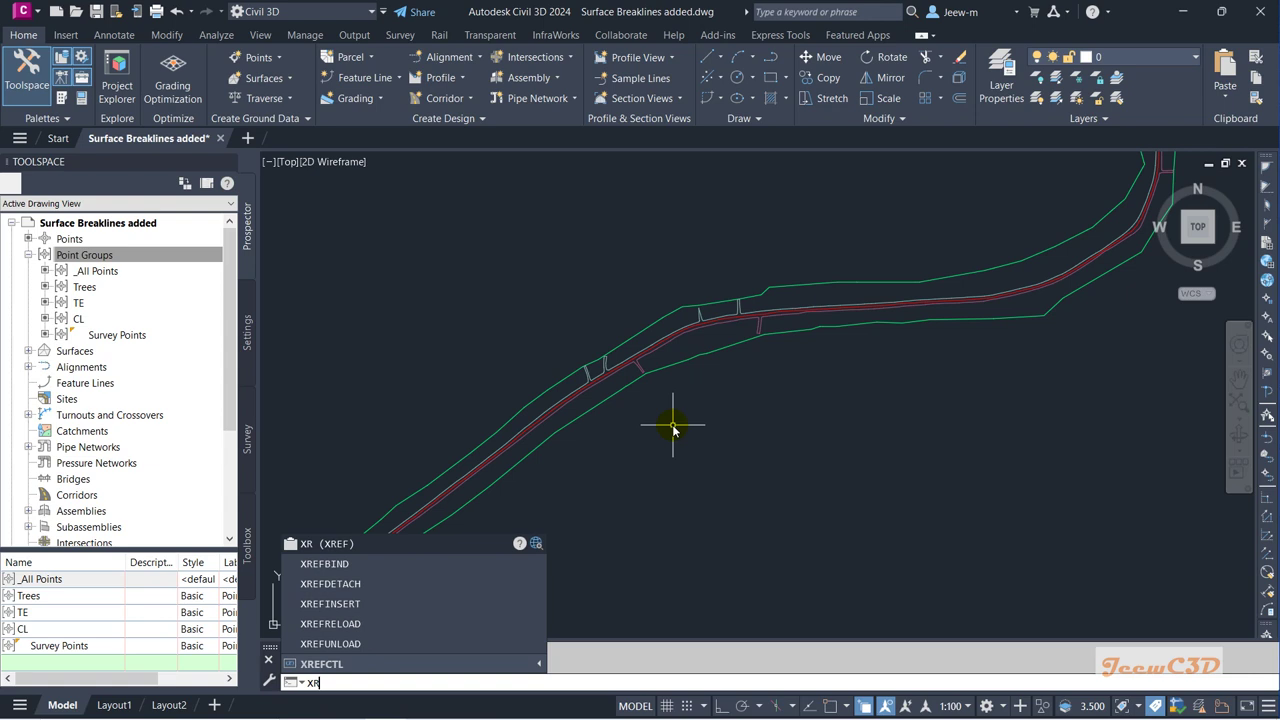
key("Return")
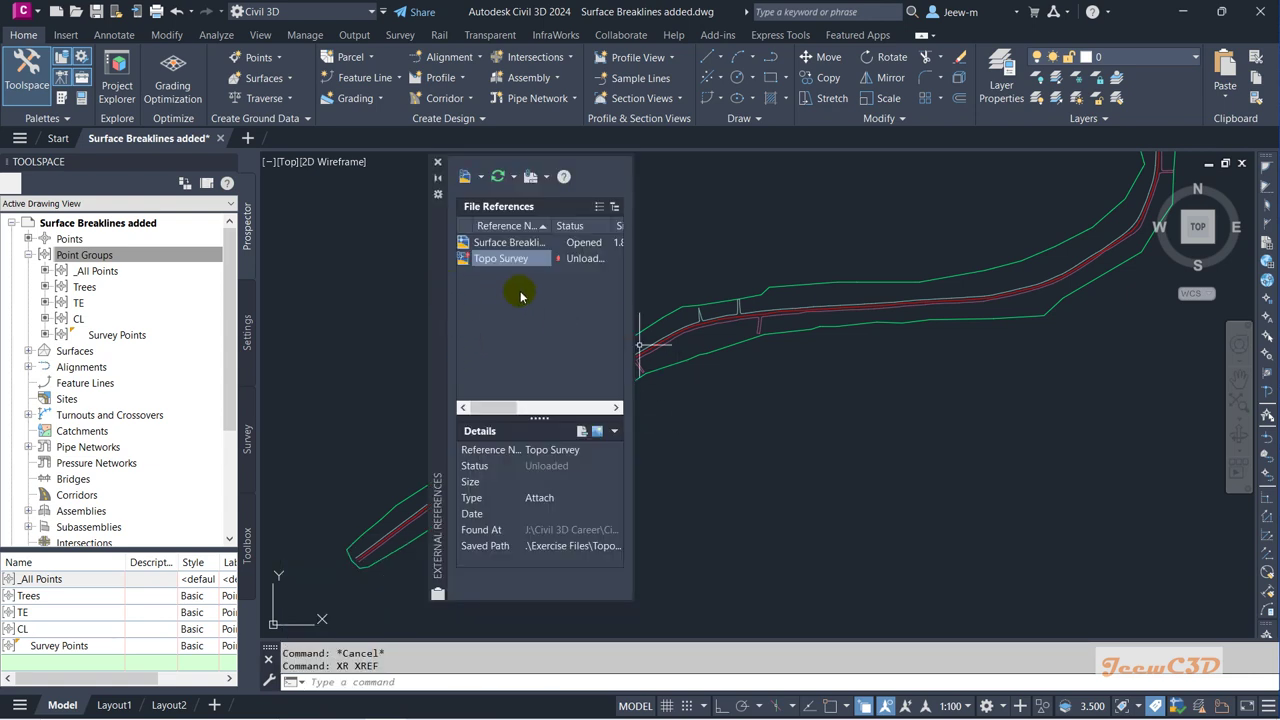
right_click(497, 264)
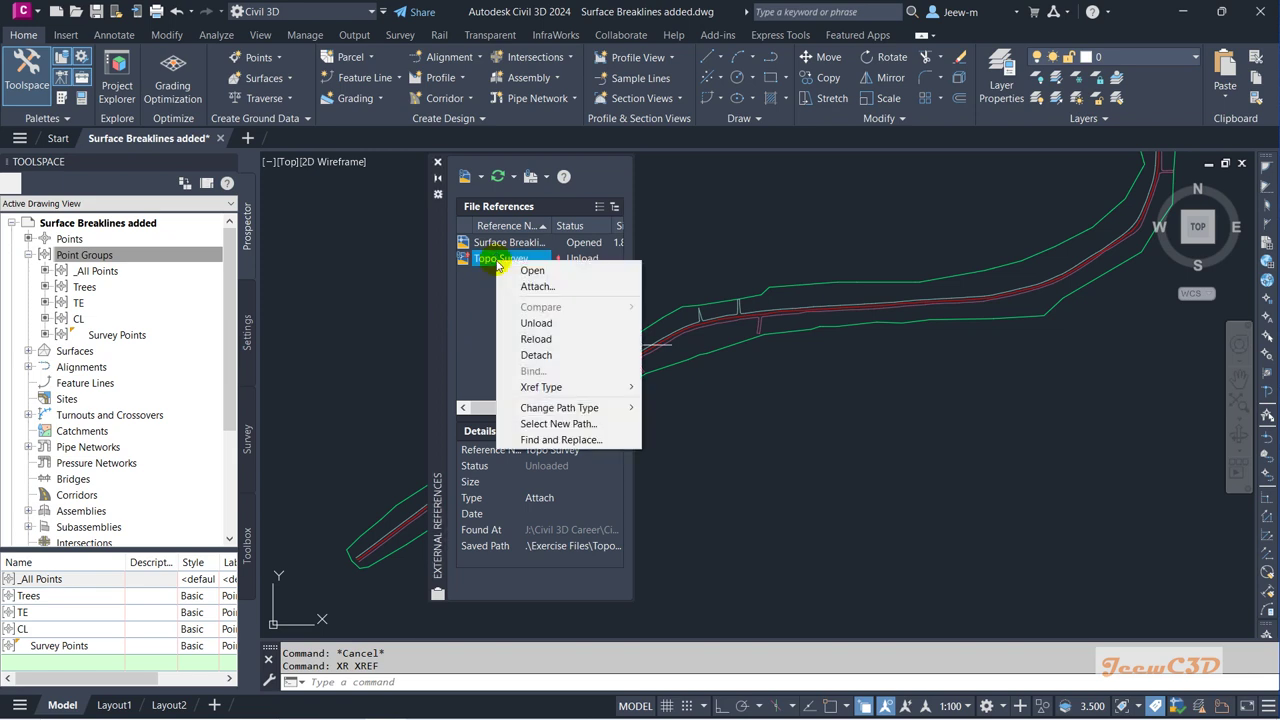
left_click(537, 341)
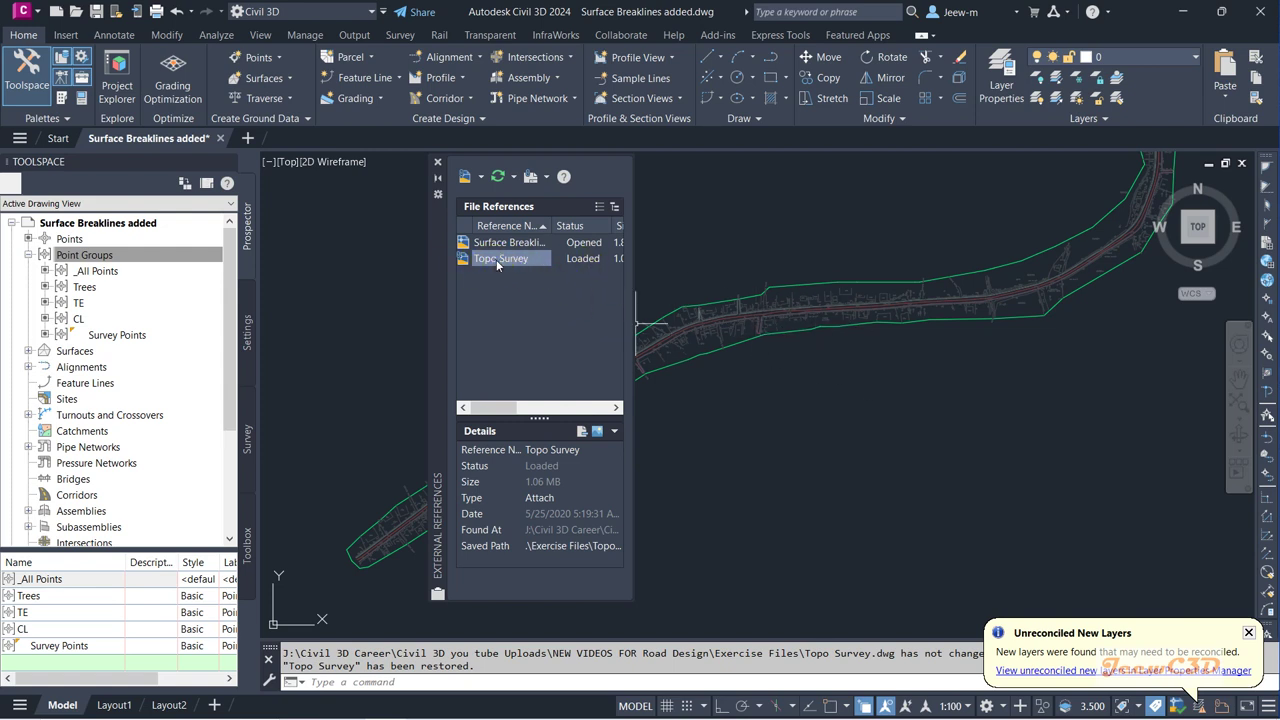
right_click(497, 264)
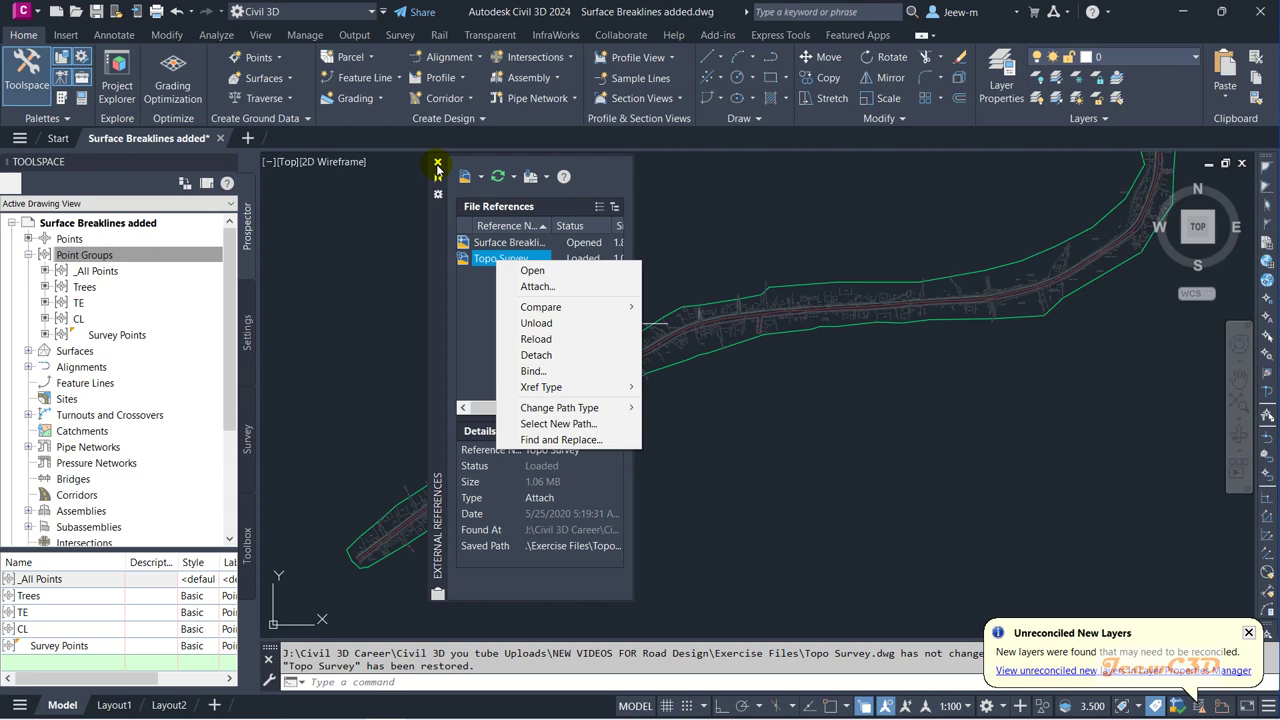
left_click(437, 165)
- Zoom in on the survey detail and close the Unreconciled New Layers balloon
scroll(450, 488, "up", 3)
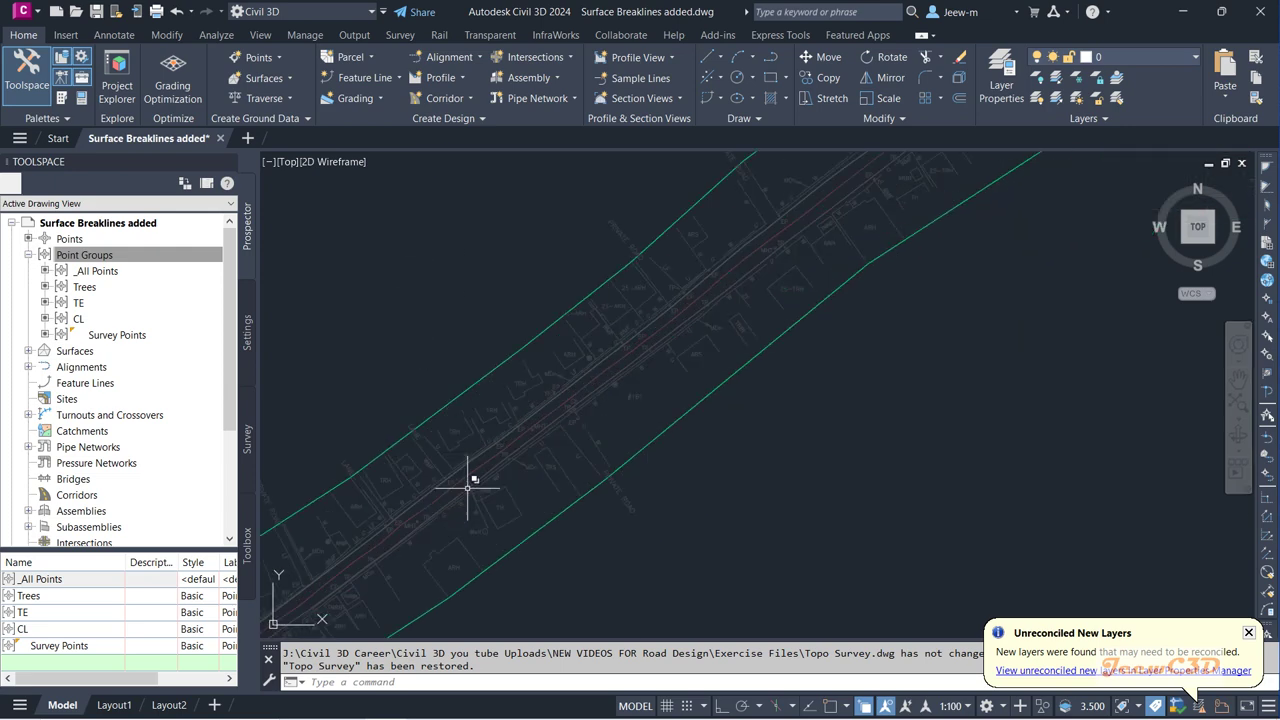
scroll(516, 478, "up", 2)
scroll(516, 478, "up", 2)
key("Escape")
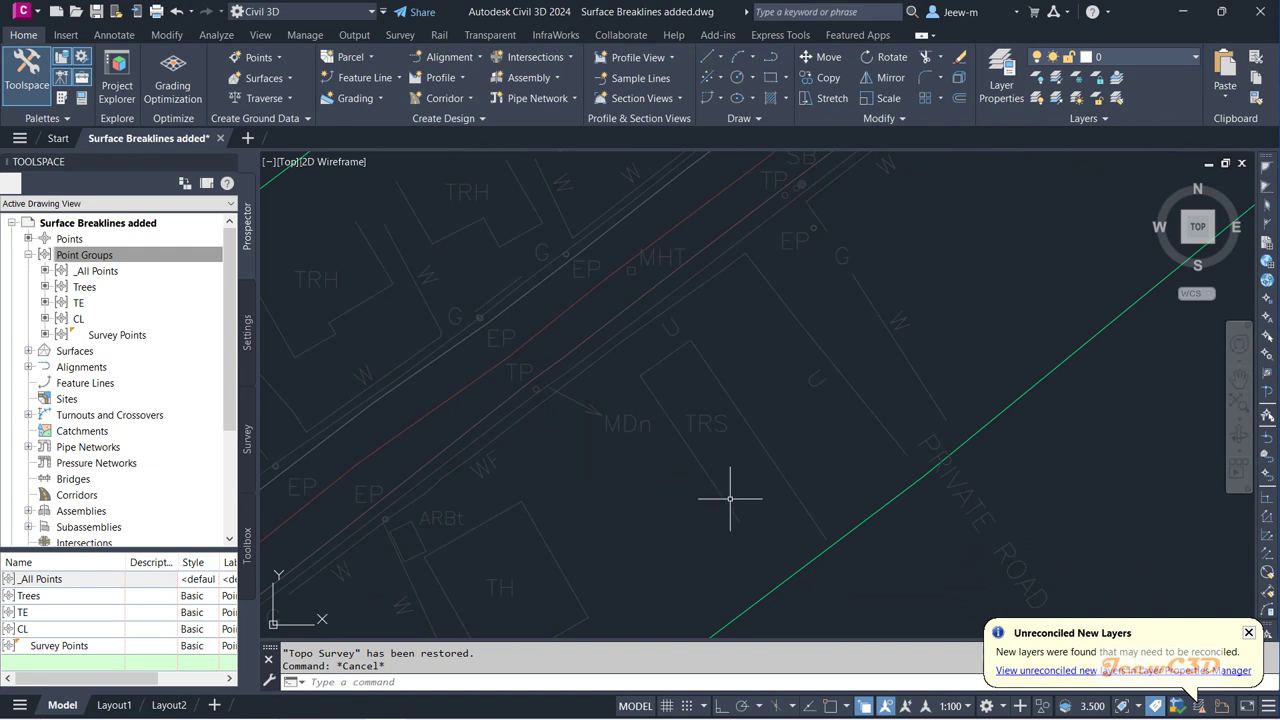
left_click(1248, 633)
key("Escape")
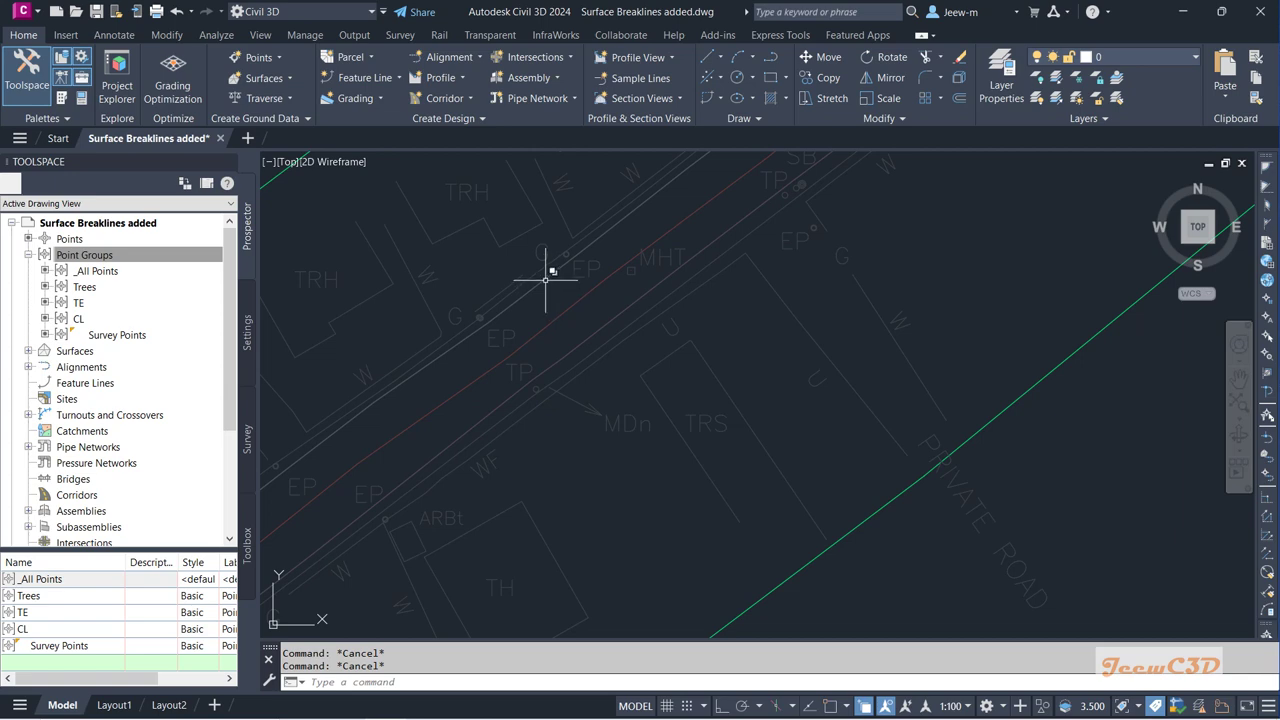
- Freeze the Edge of bitumen-L layer by selecting its breakline polyline
left_click(576, 295)
left_click(610, 360)
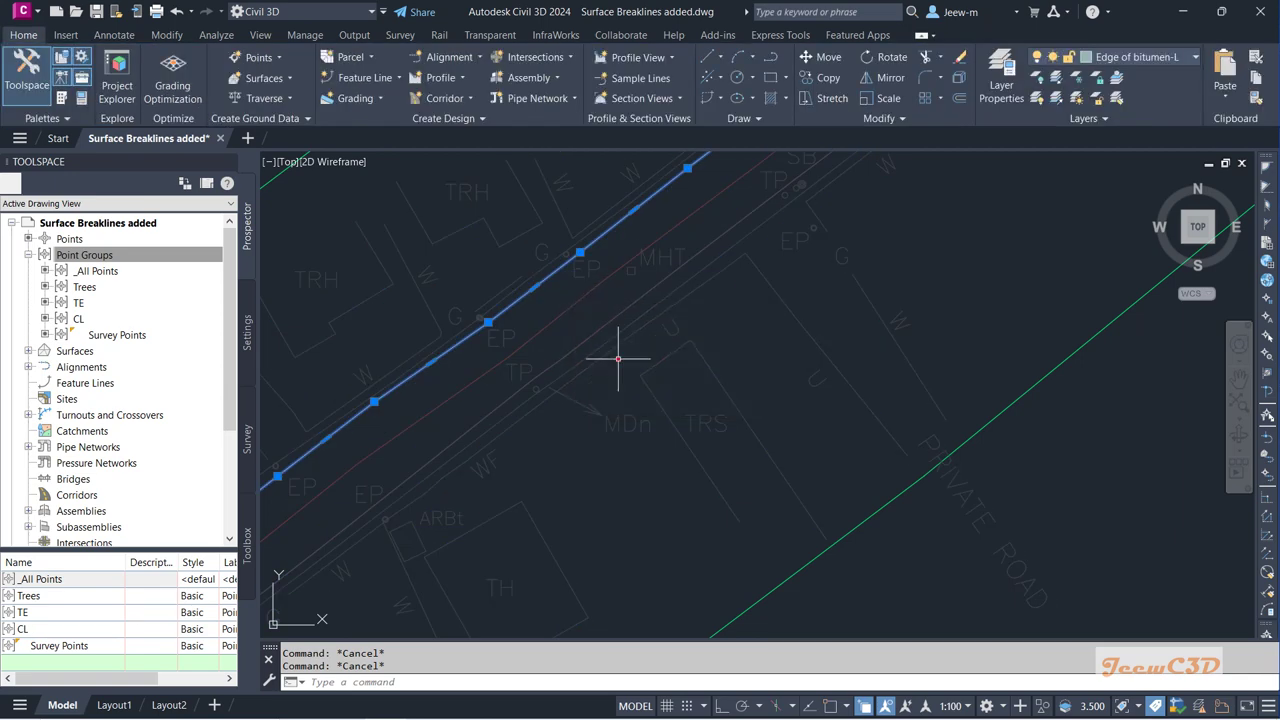
left_click(1150, 62)
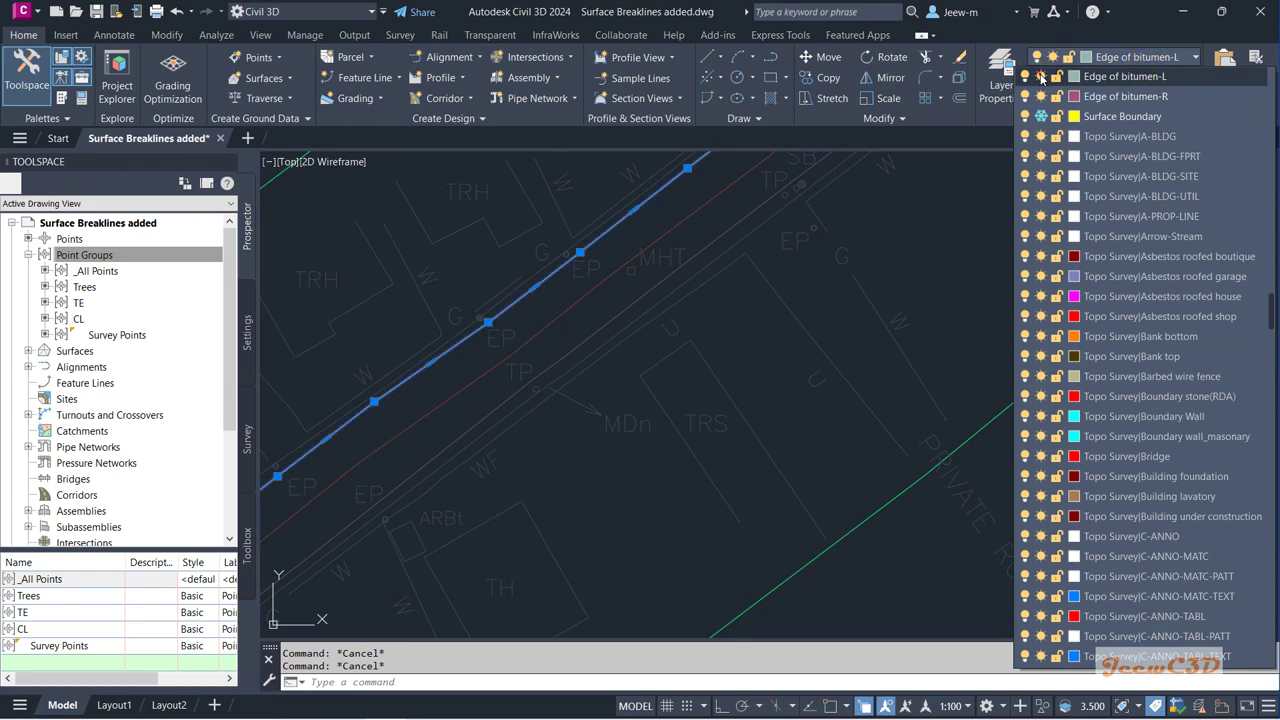
left_click(1040, 76)
left_click(587, 307)
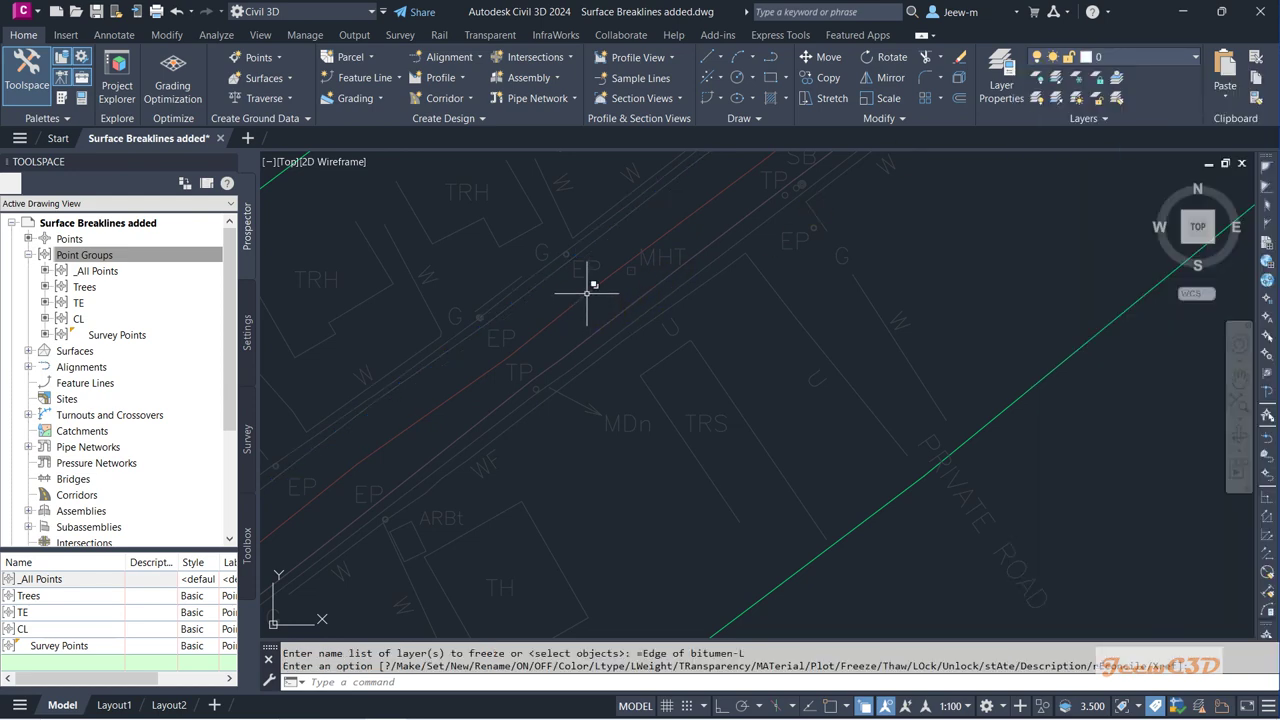
- Freeze the Centre of road layer via its centreline polyline
left_click(587, 293)
left_click(669, 371)
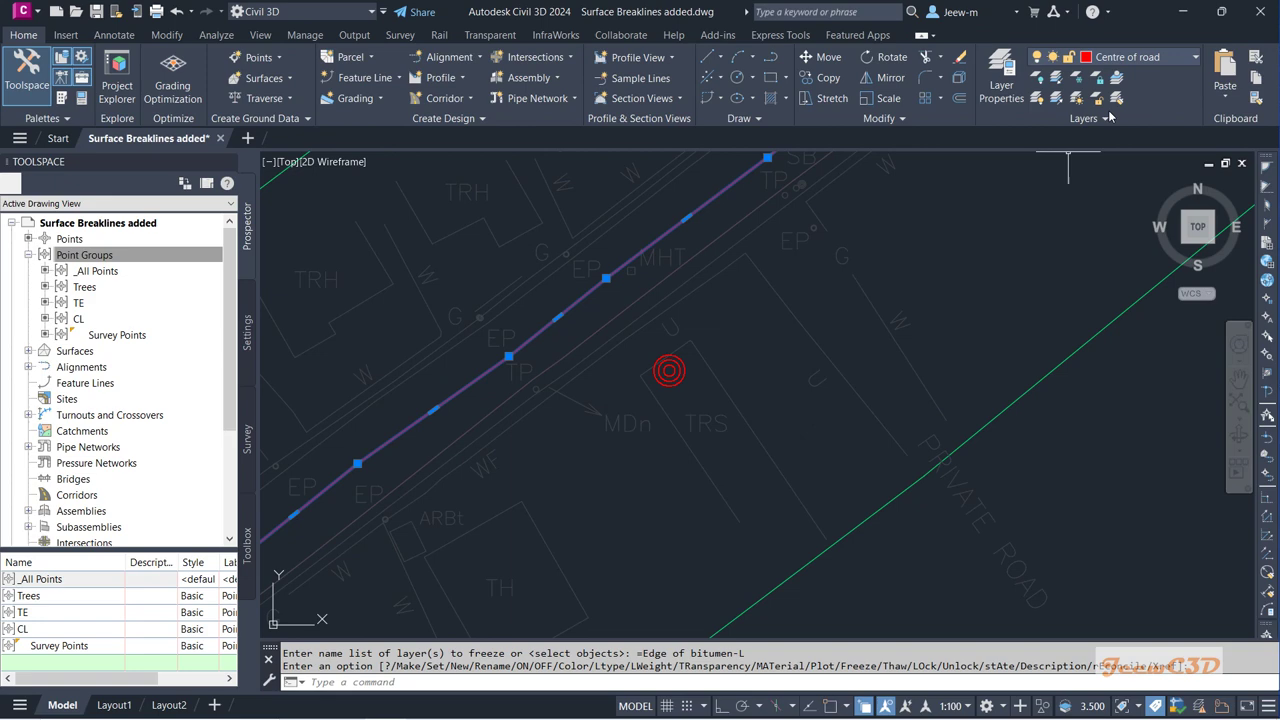
left_click(1150, 60)
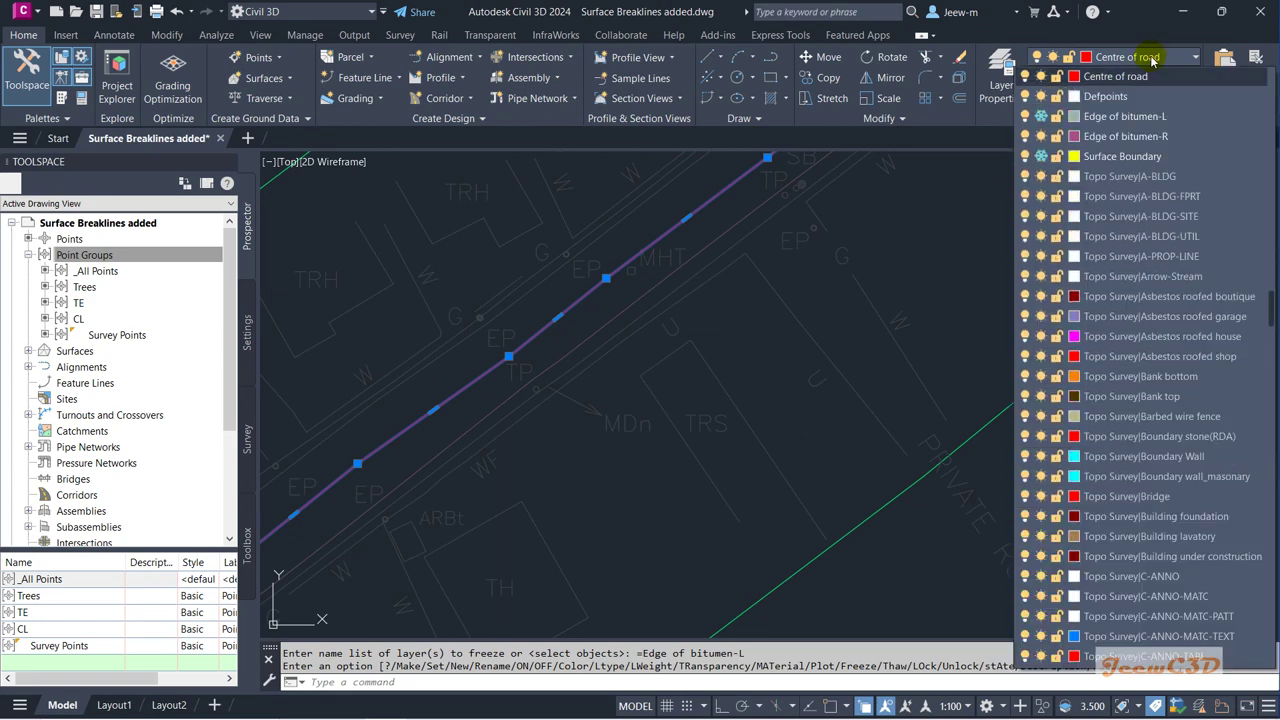
left_click(1042, 77)
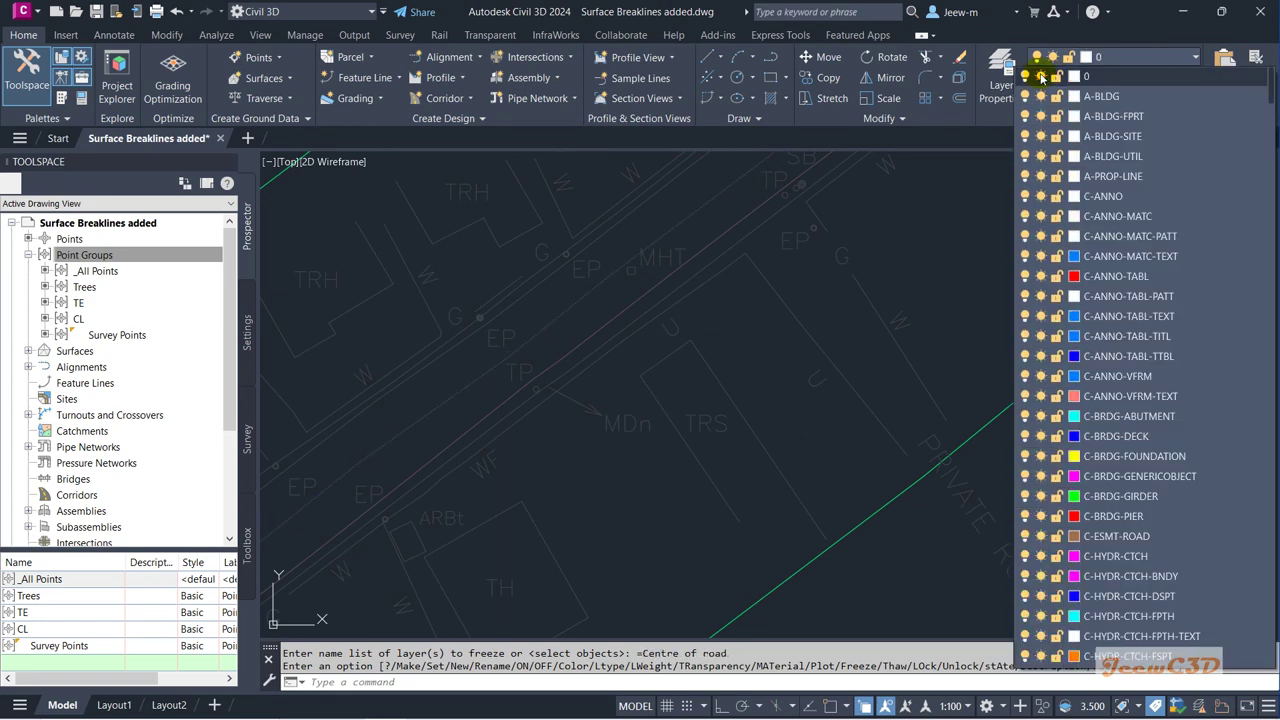
- Freeze the Edge of bitumen-R layer and clear the selection
left_click(612, 320)
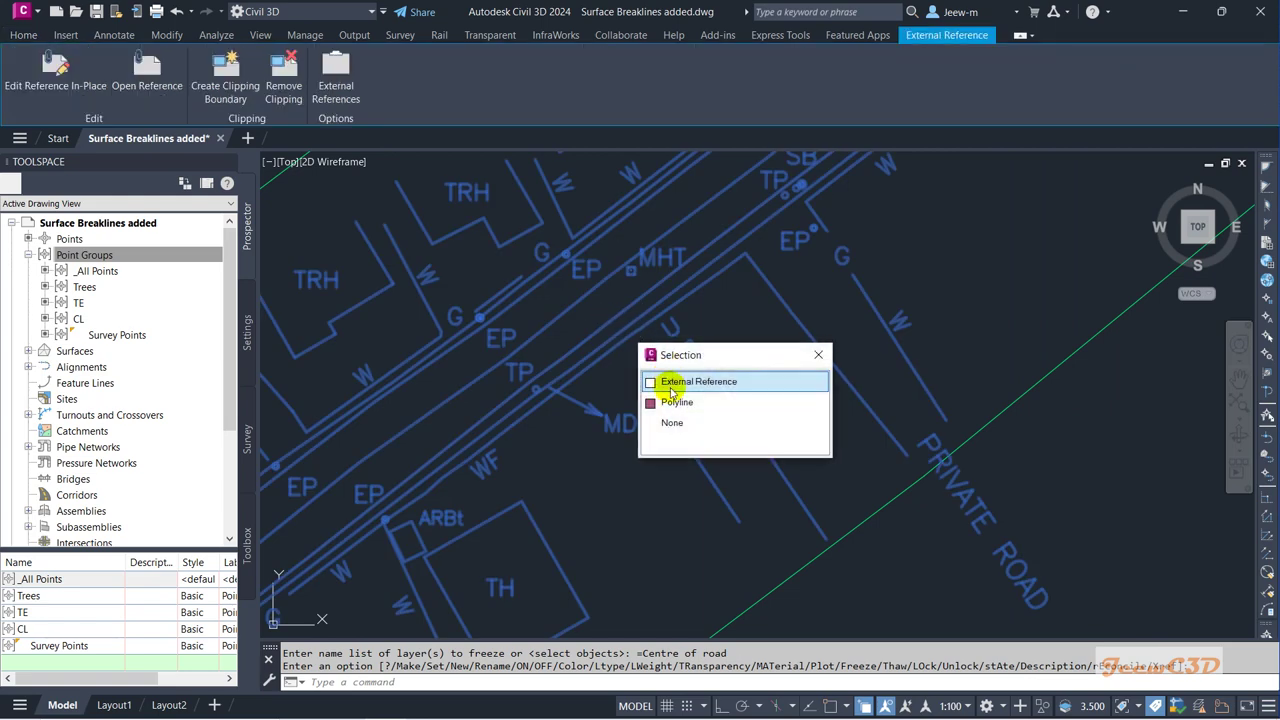
left_click(671, 401)
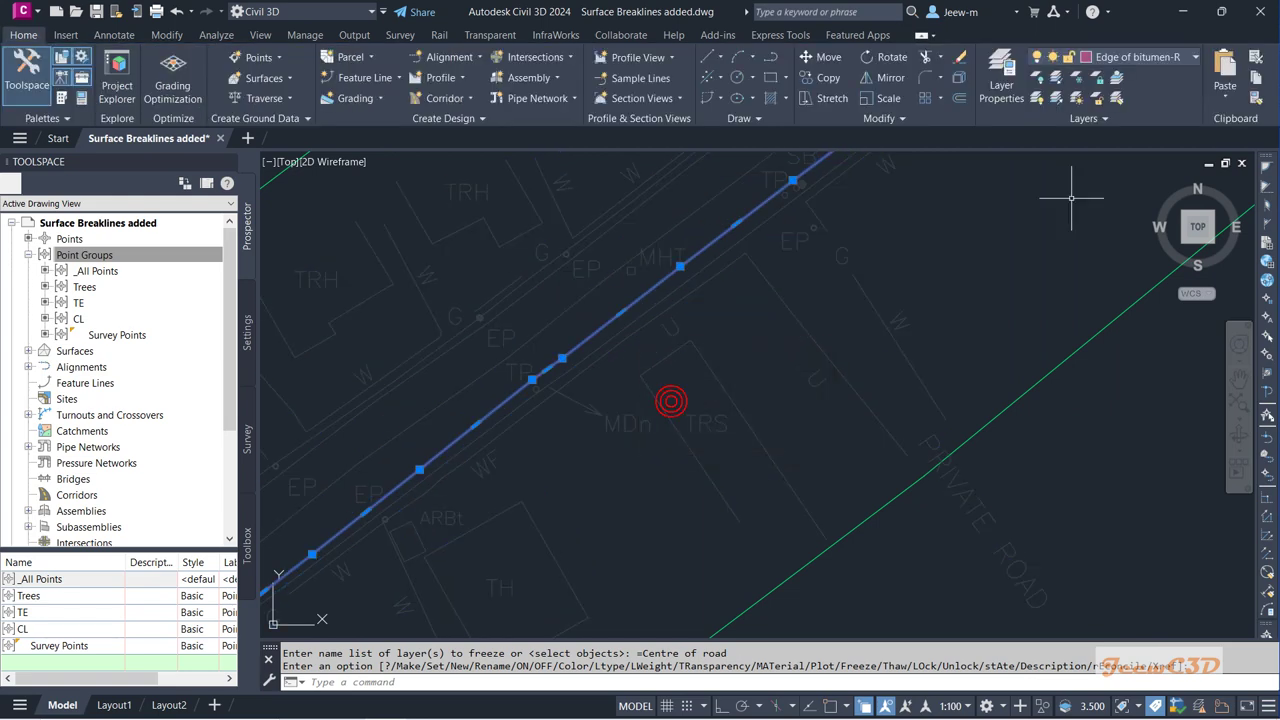
left_click(1177, 57)
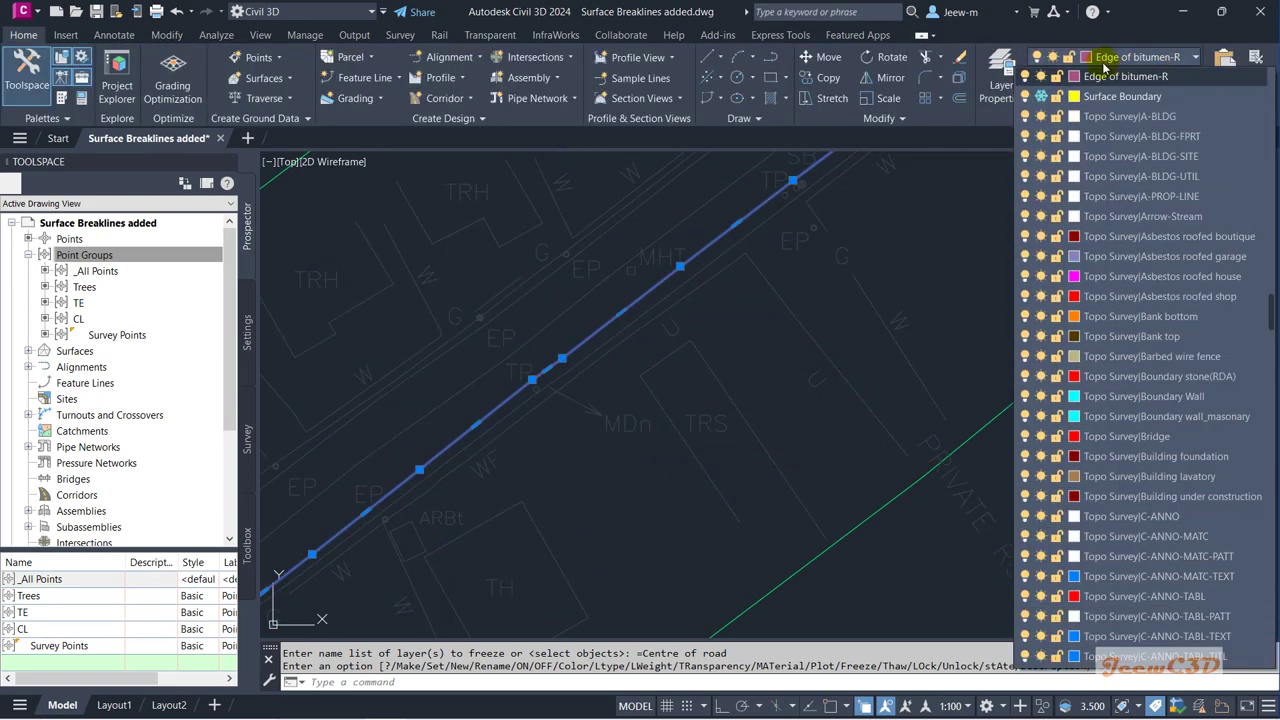
left_click(1041, 77)
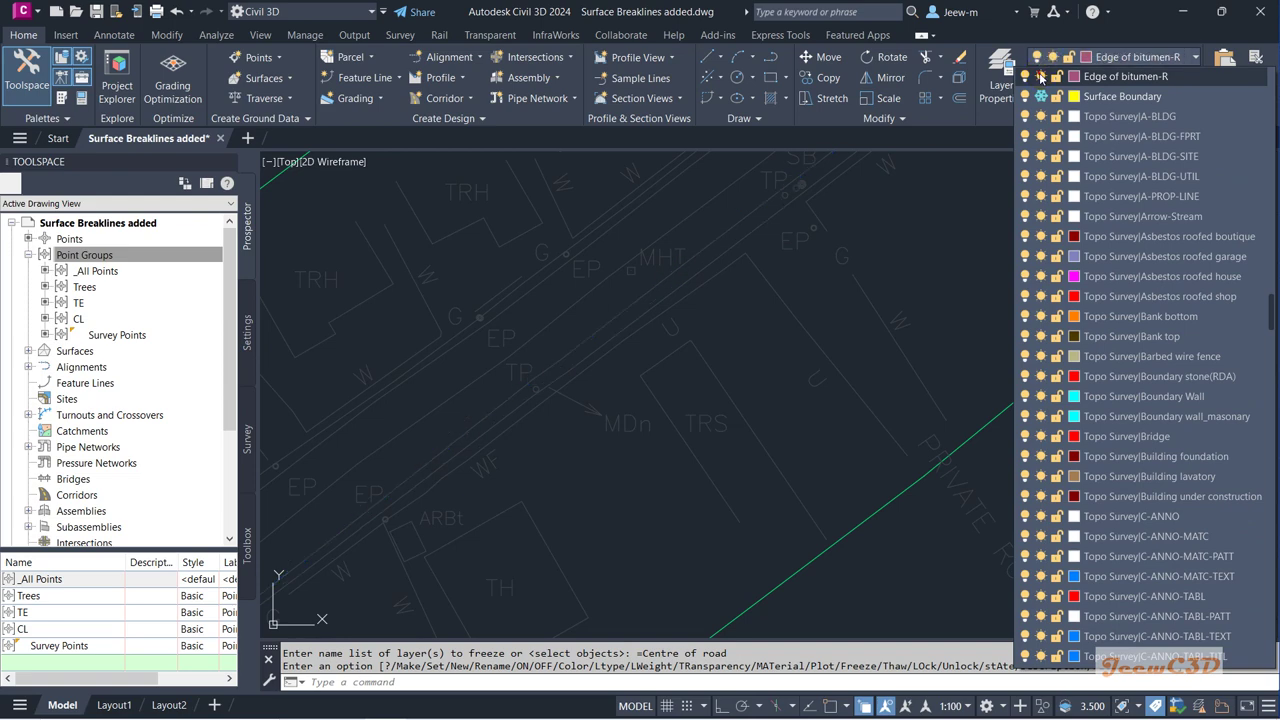
key("Escape")
scroll(750, 339, "down", 2)
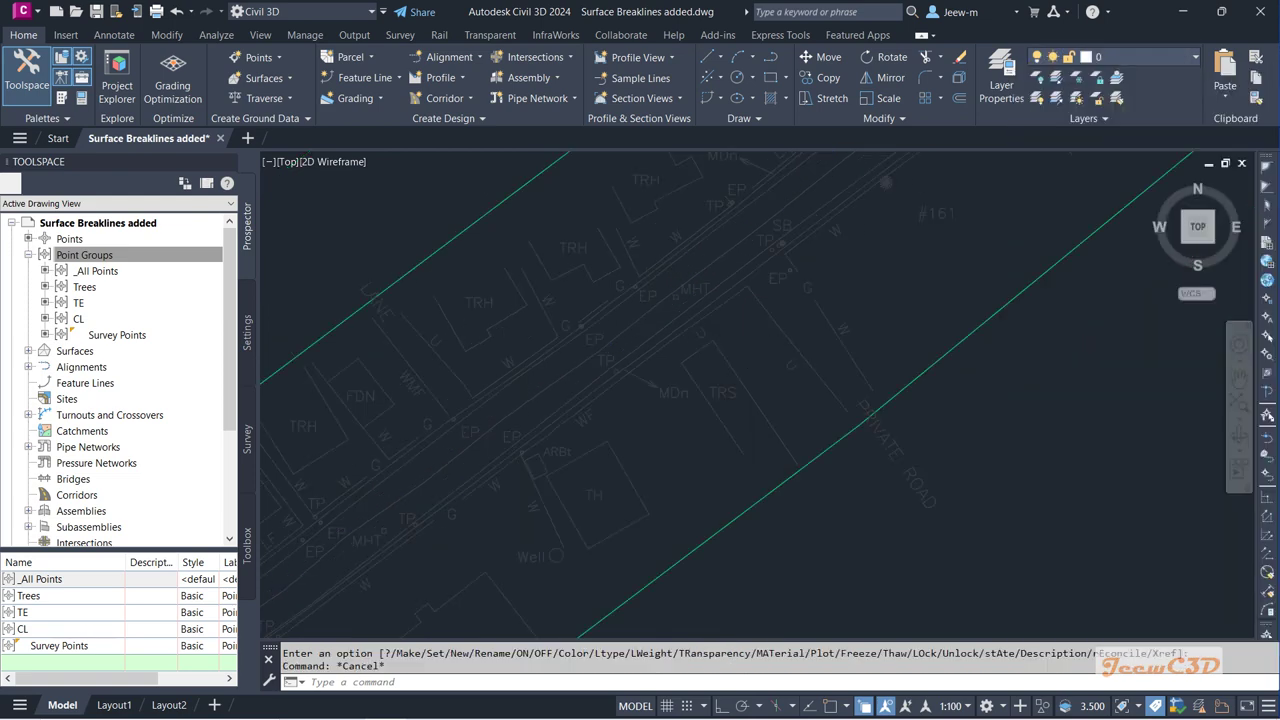
scroll(755, 335, "down", 2)
scroll(763, 343, "down", 2)
scroll(760, 346, "down", 2)
mouse_move(760, 346)
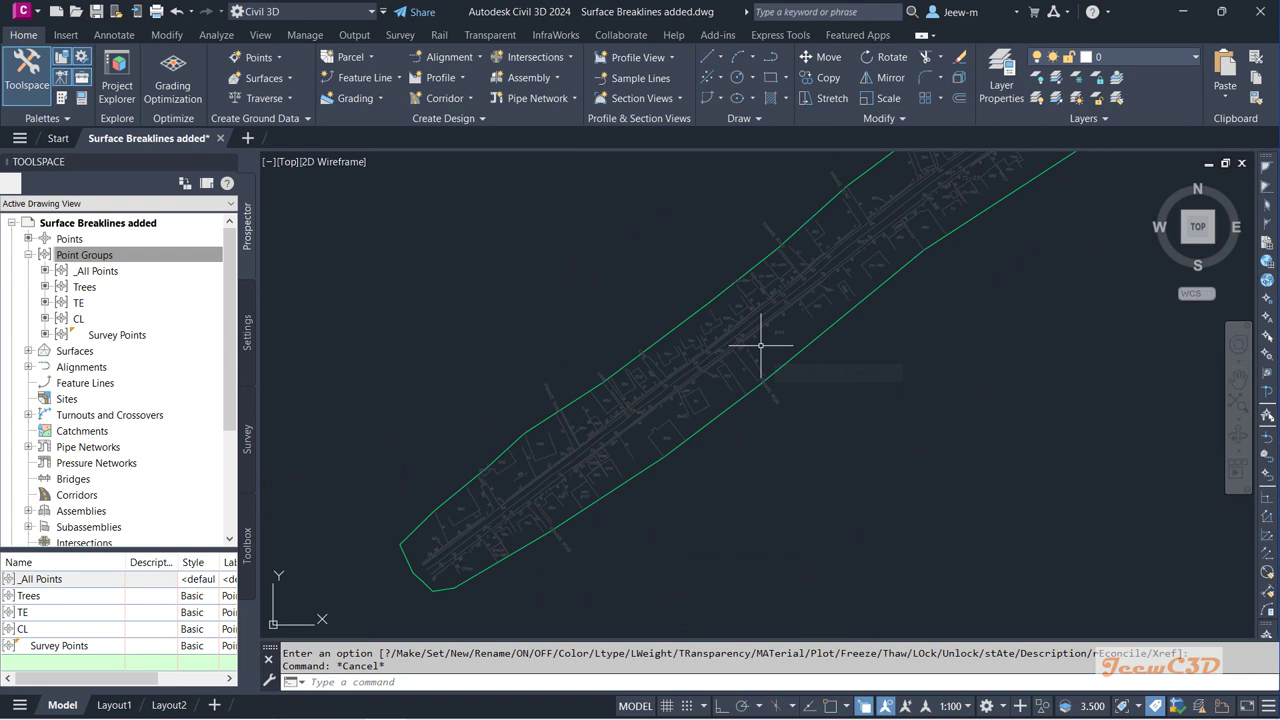
scroll(760, 346, "down", 2)
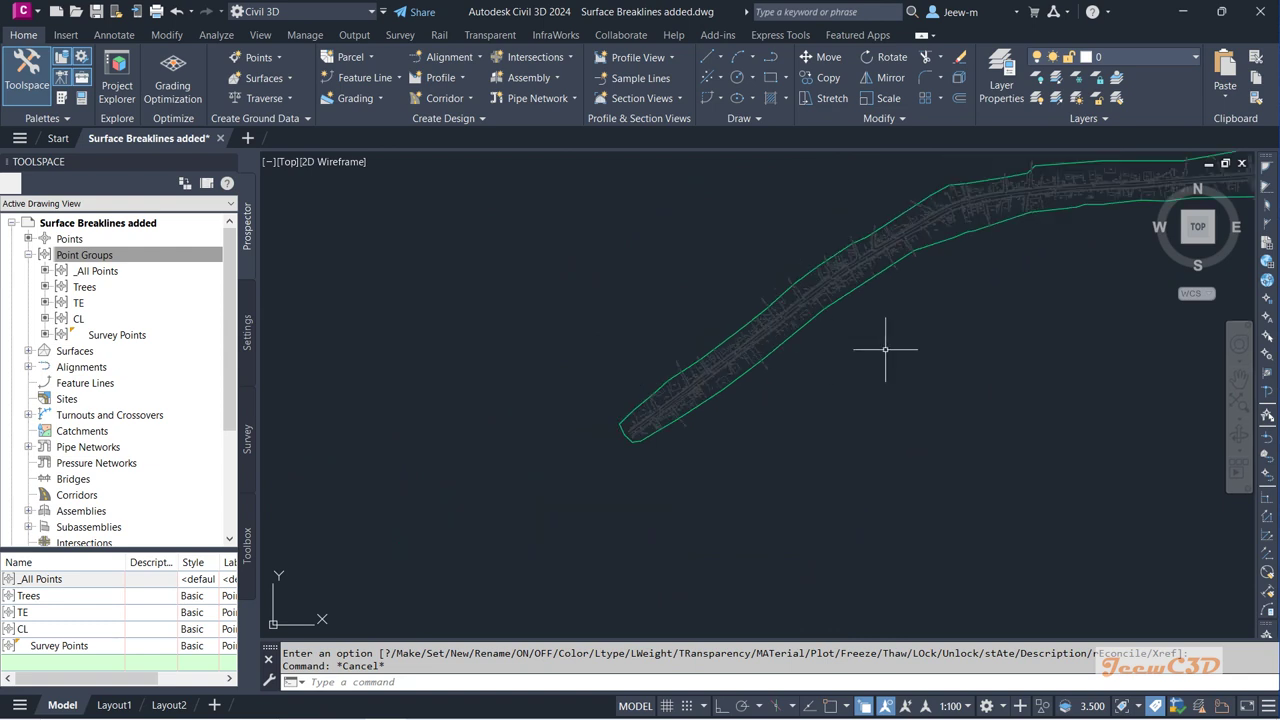
scroll(891, 349, "down", 1)
scroll(730, 380, "down", 1)
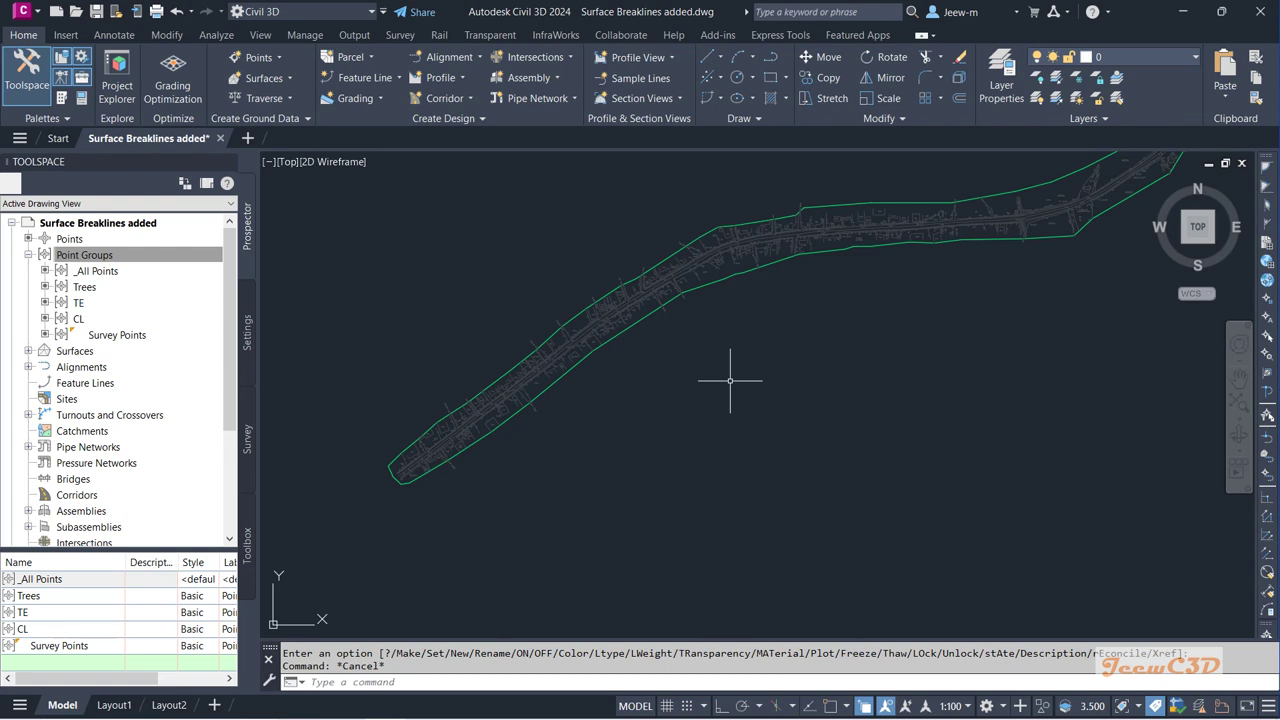
middle_click_drag(803, 334, 698, 394)
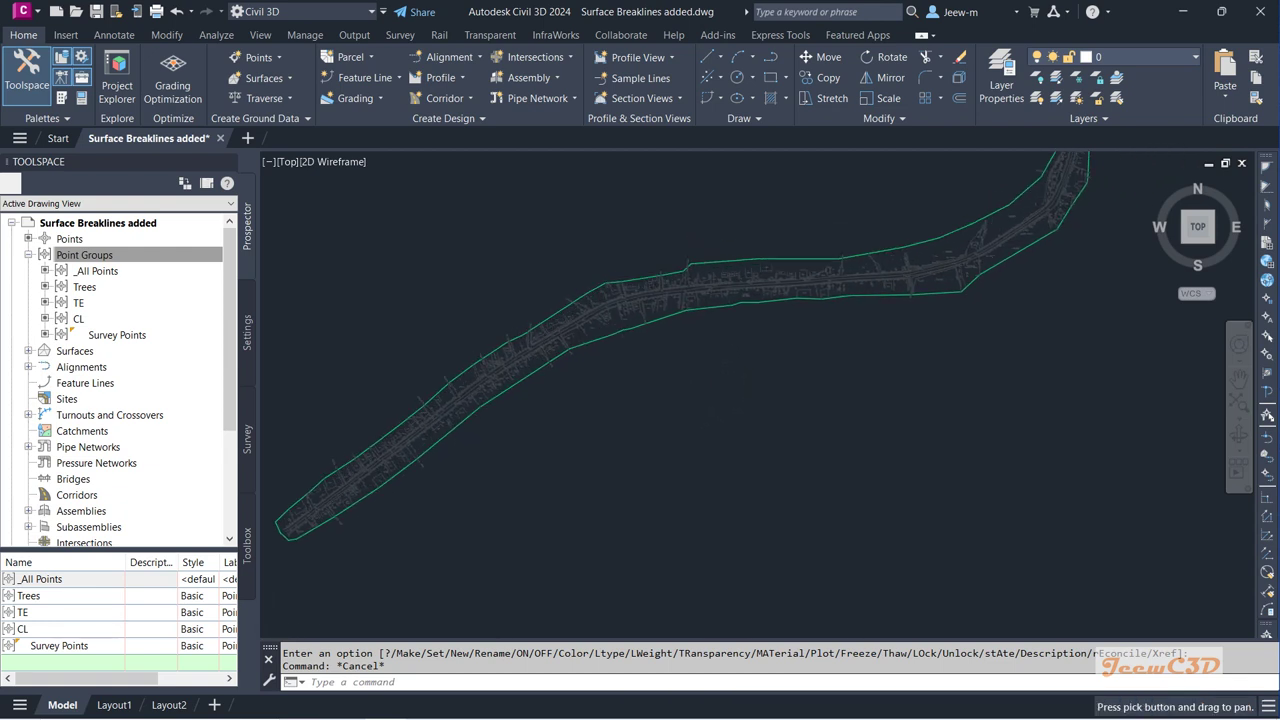
scroll(691, 391, "down", 2)
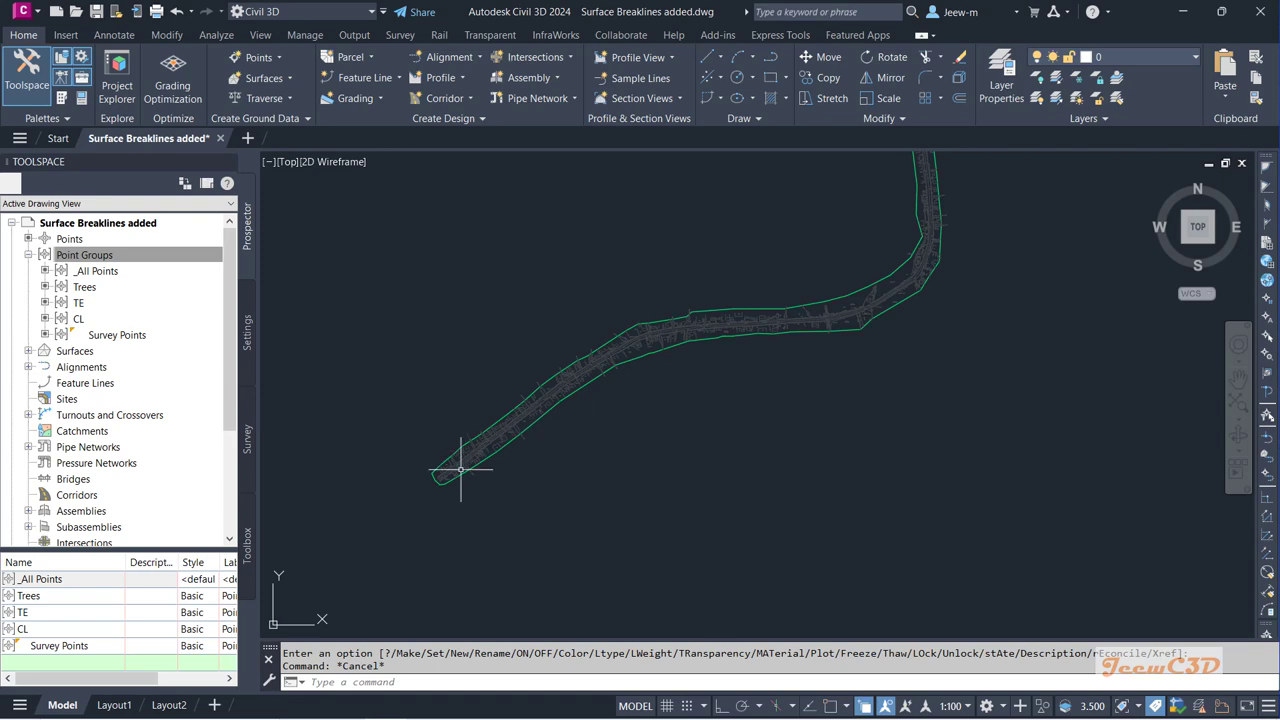
scroll(460, 470, "up", 5)
scroll(460, 470, "up", 3)
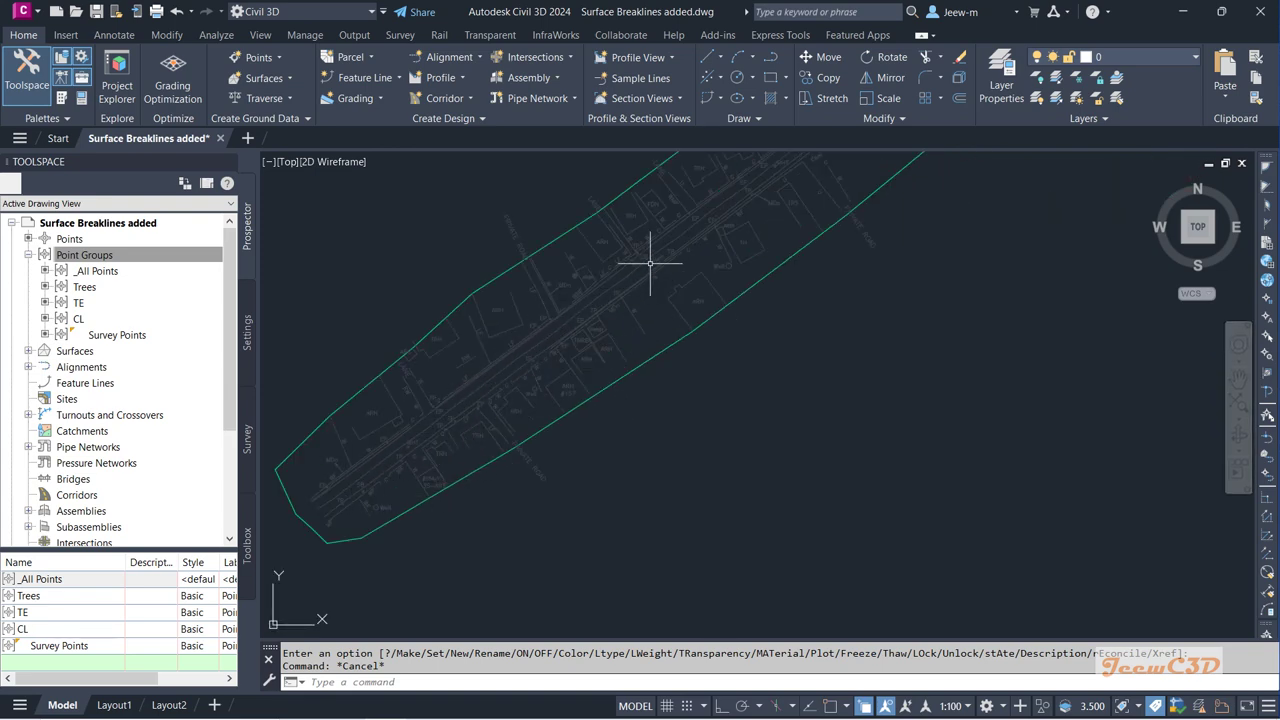
scroll(615, 290, "down", 2)
scroll(640, 269, "up", 1)
middle_click_drag(640, 269, 500, 429)
scroll(500, 429, "down", 2)
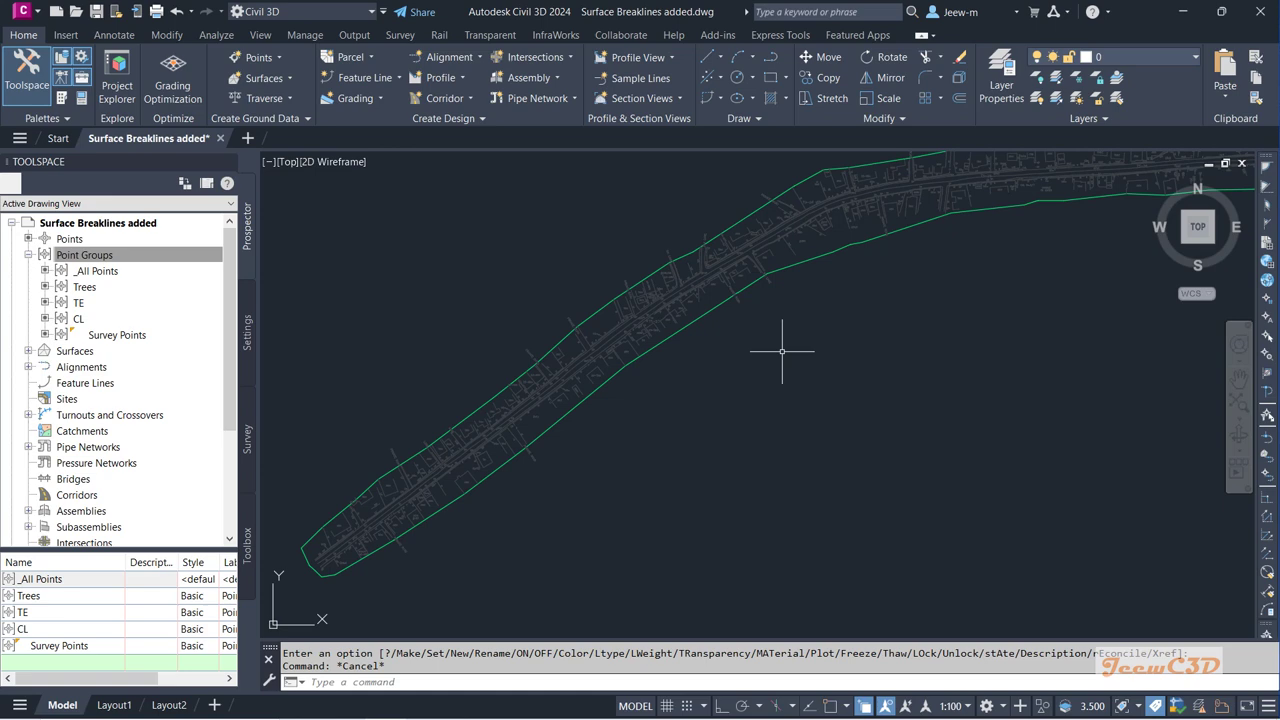
scroll(606, 350, "up", 4)
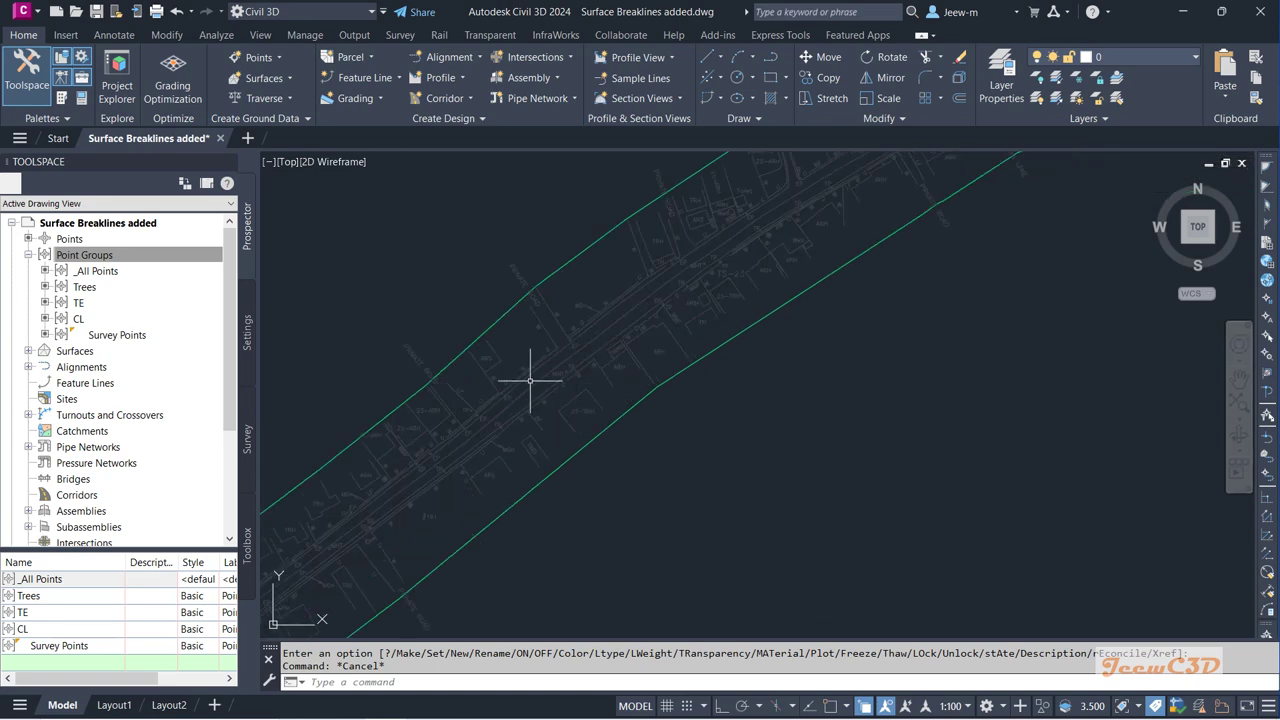
scroll(607, 333, "up", 5)
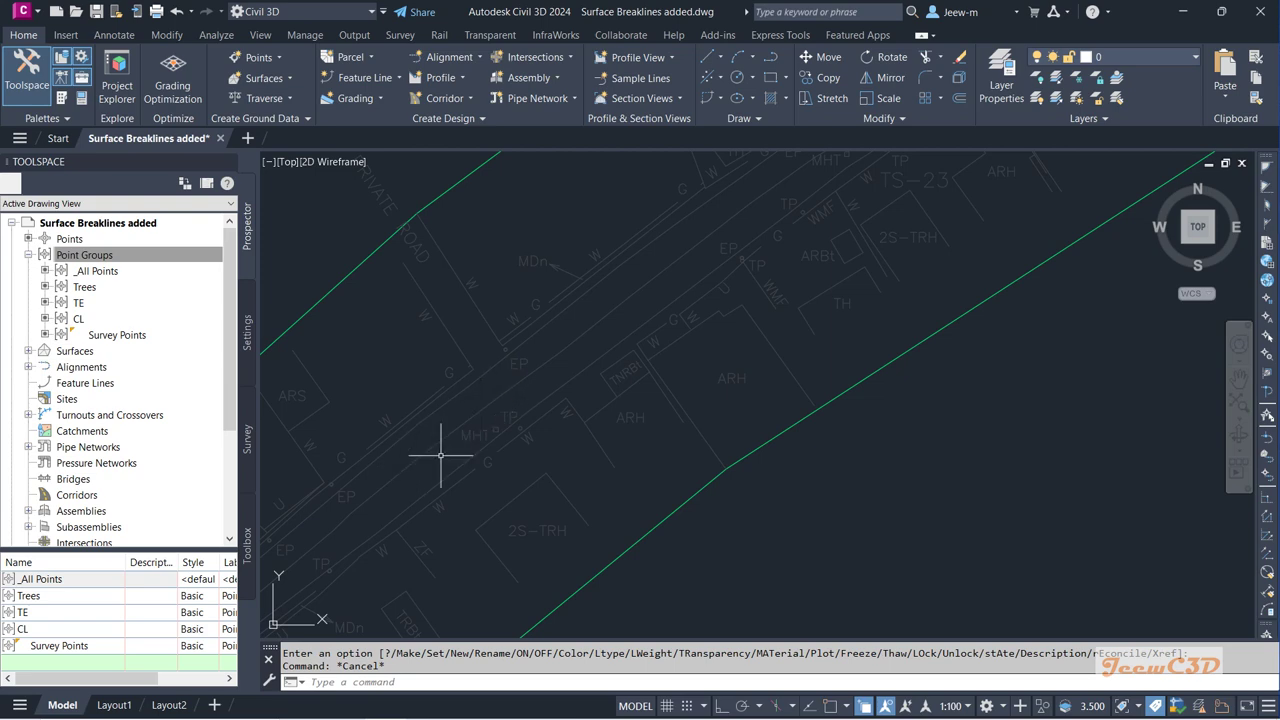
scroll(691, 263, "down", 2)
scroll(705, 248, "down", 2)
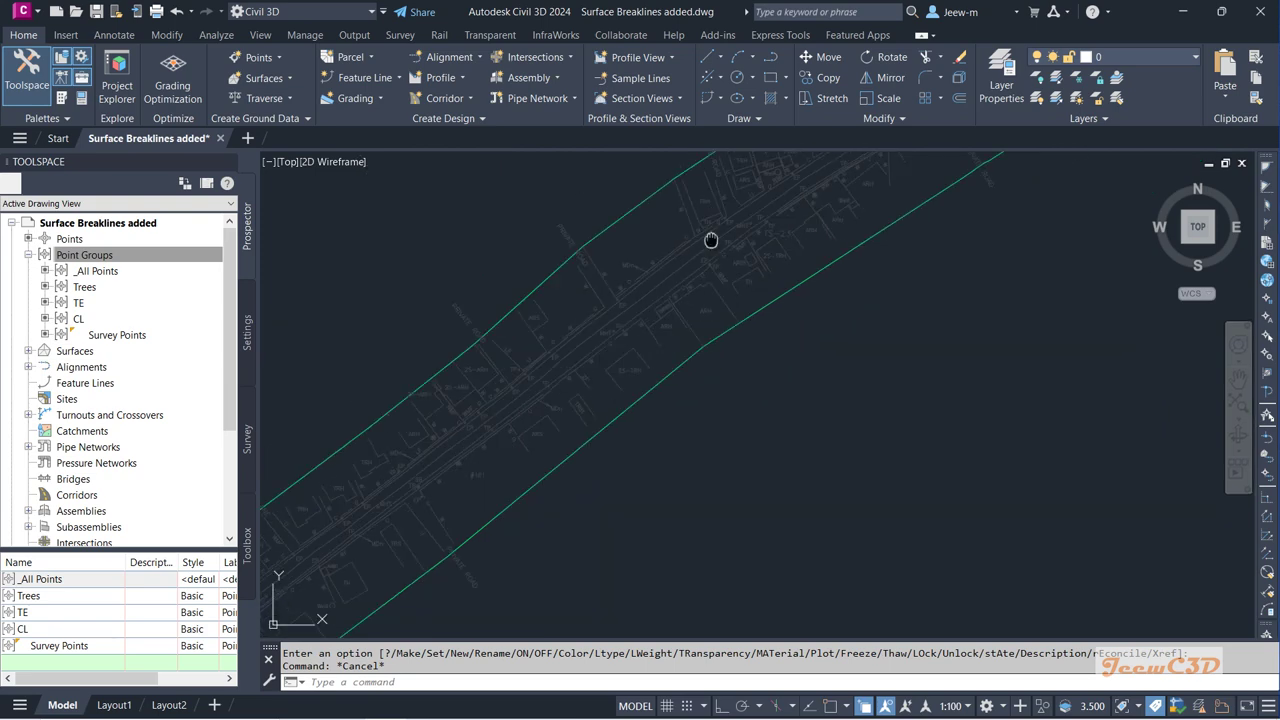
scroll(711, 240, "down", 2)
scroll(586, 329, "down", 4)
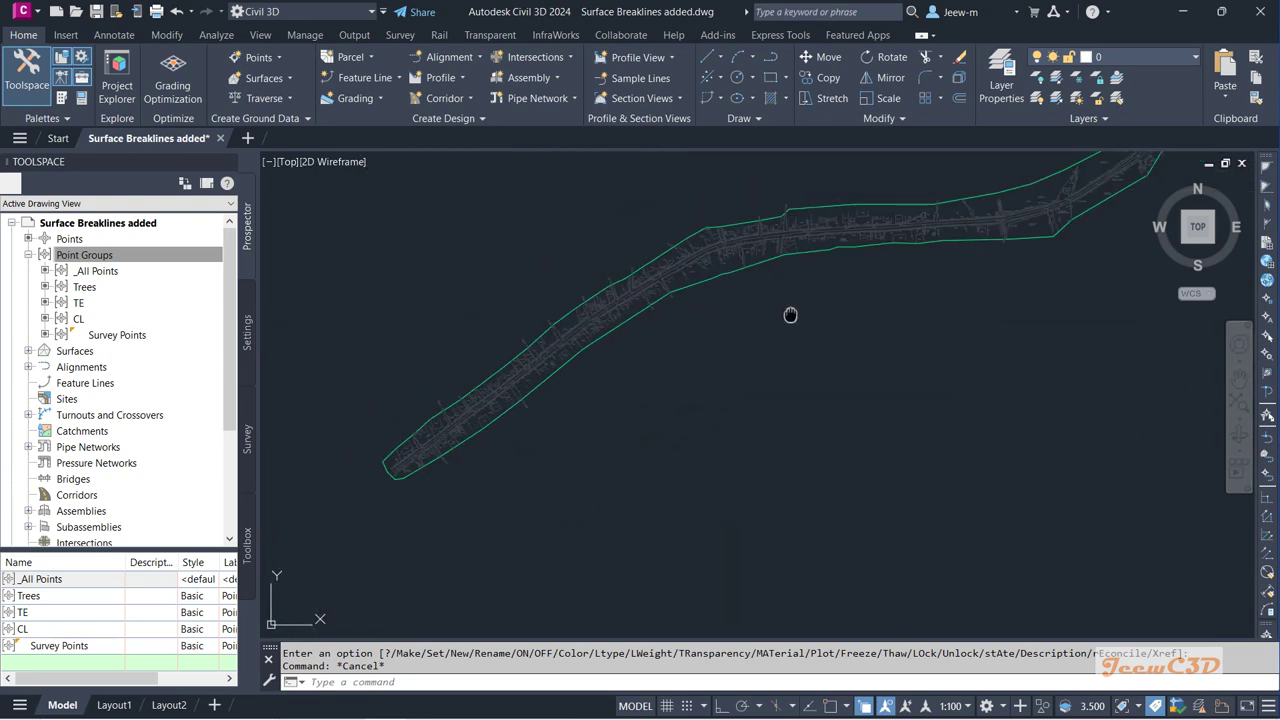
scroll(676, 380, "down", 1)
scroll(676, 380, "down", 2)
scroll(676, 380, "down", 2)
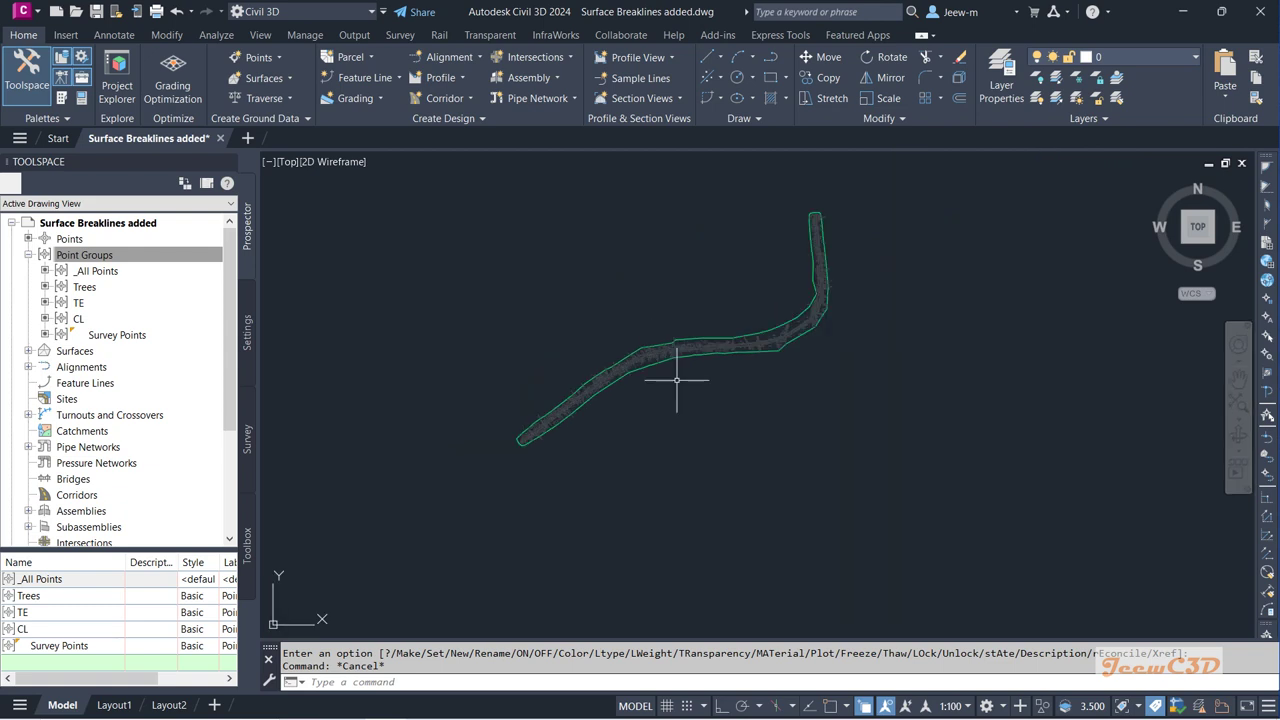